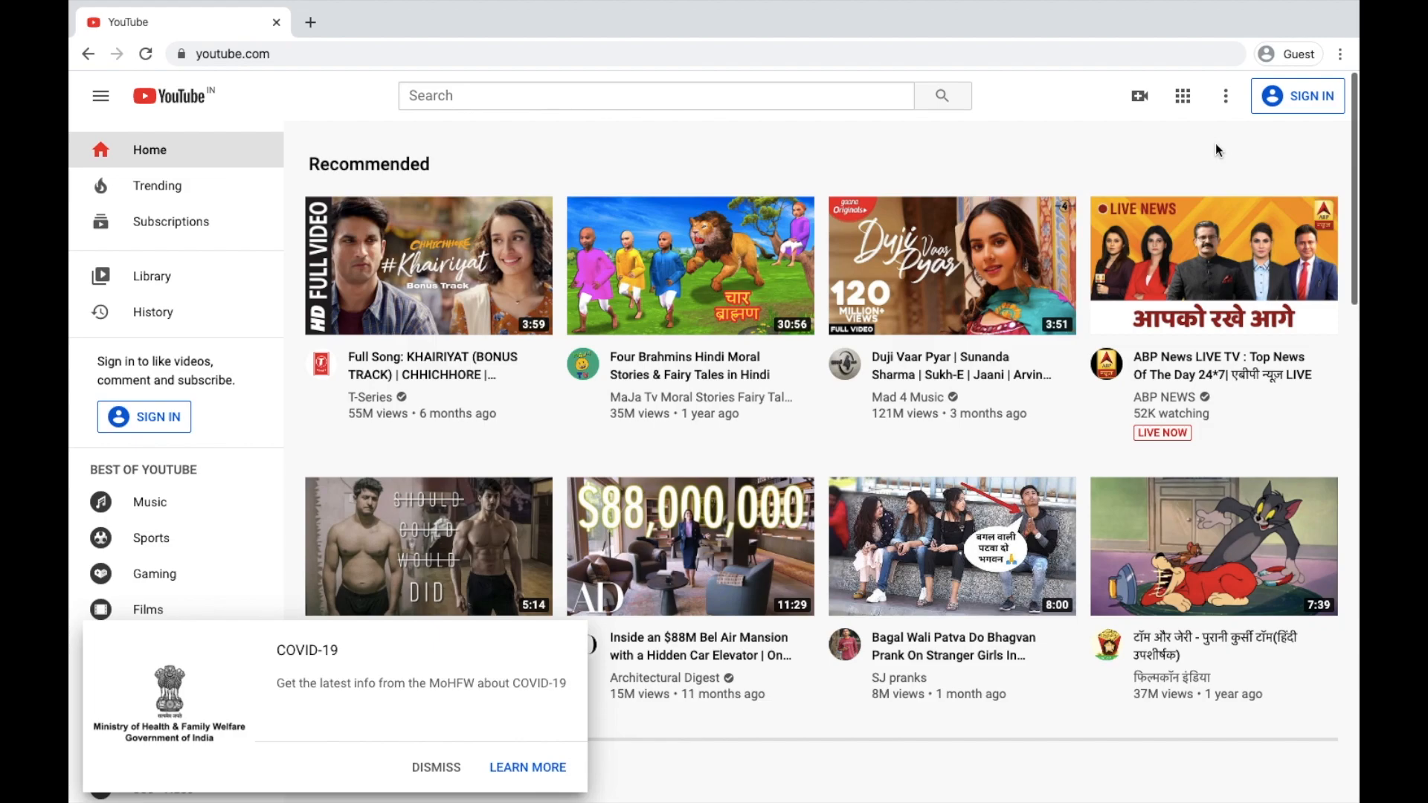
Sign in to YouTube with the Google account already listed in the account chooser
click(1311, 98)
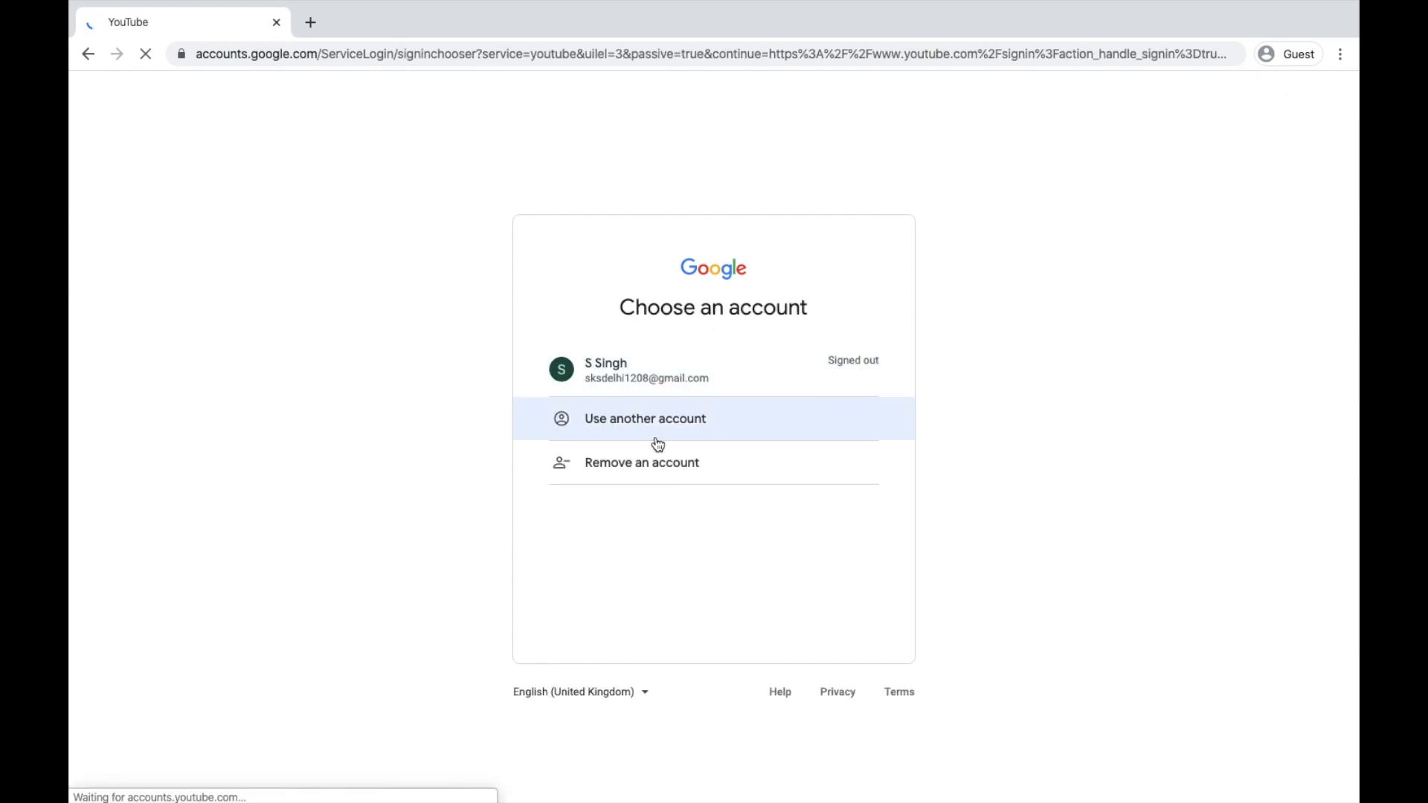
click(639, 378)
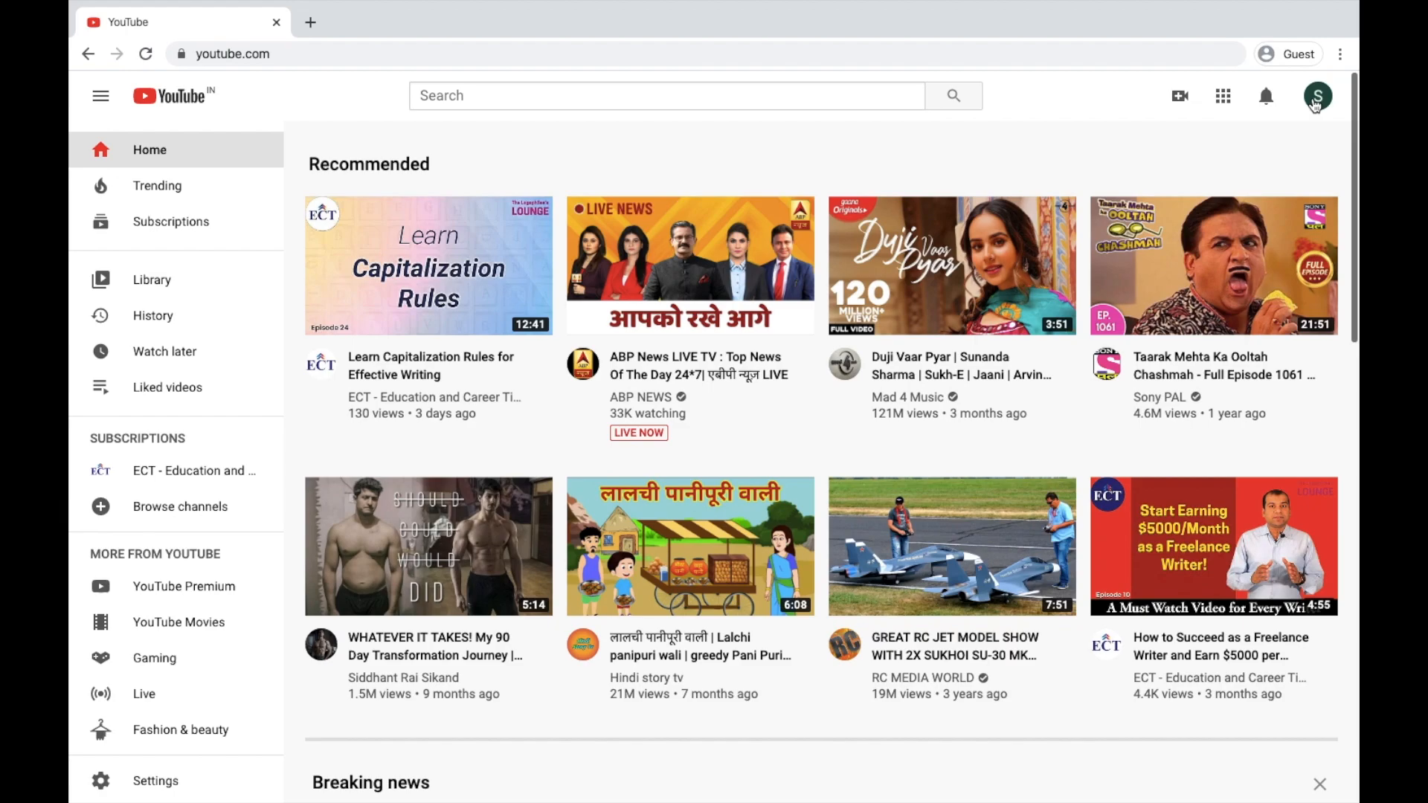
Start creating a new channel from the account and choose to use a custom name
click(1317, 96)
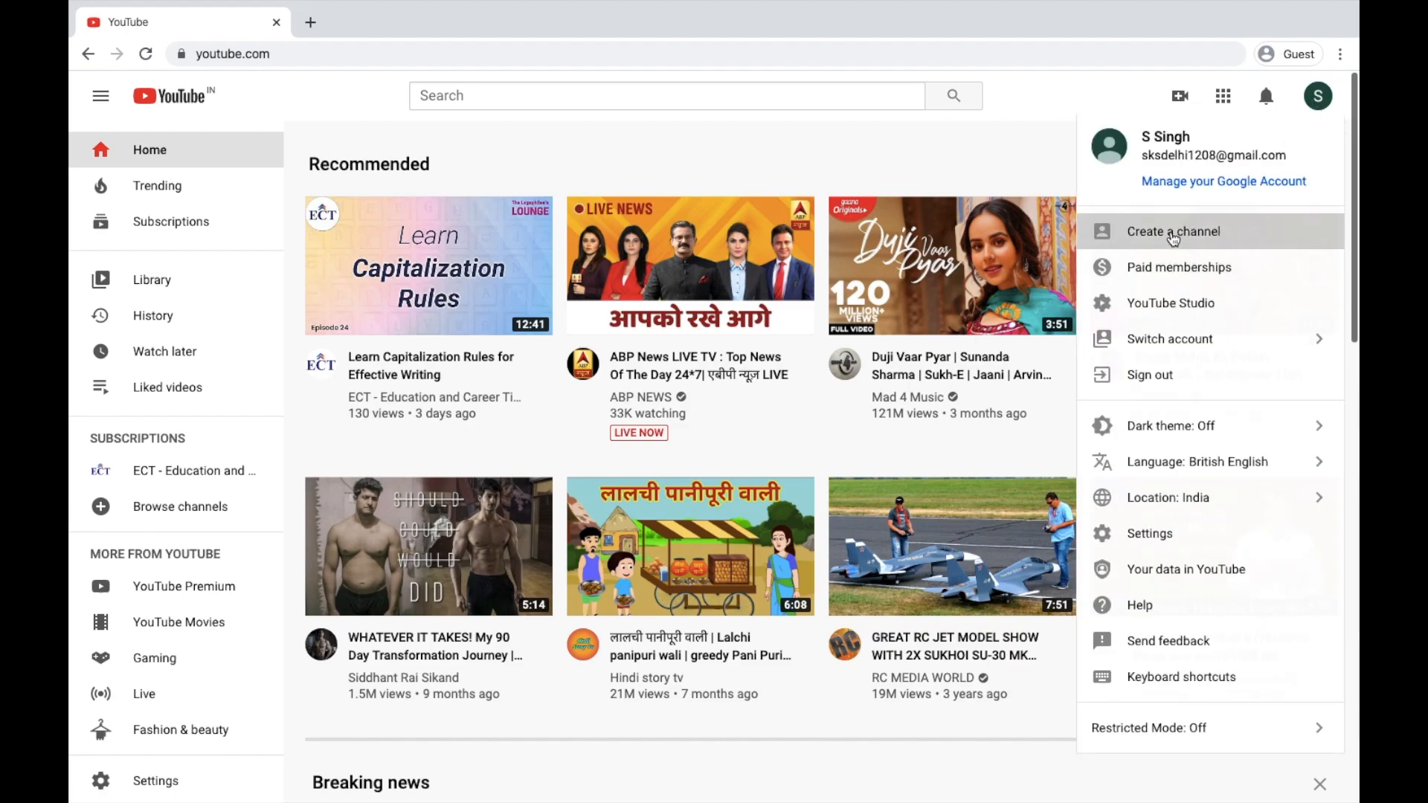
click(1173, 234)
click(714, 597)
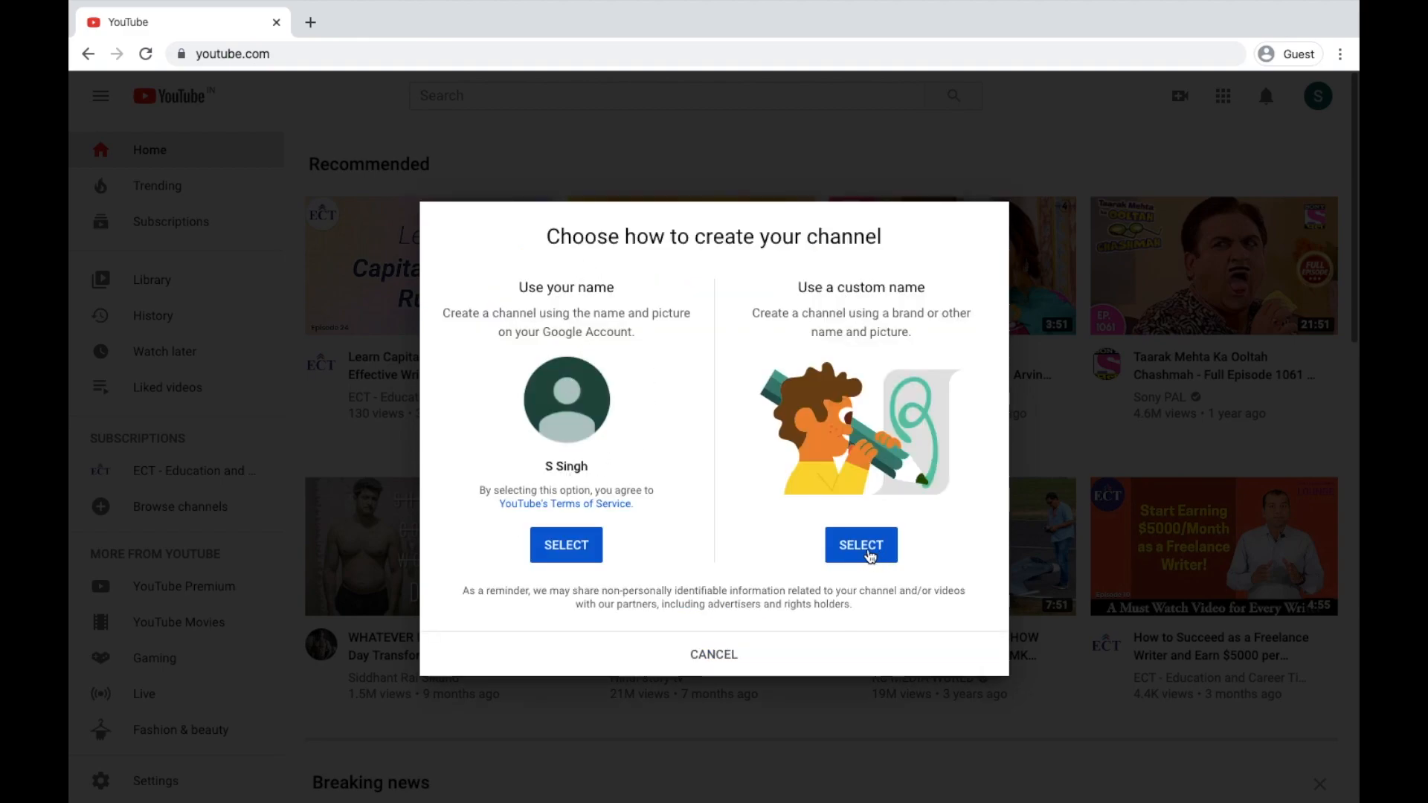
click(870, 556)
Name the channel YT Demo Channel, acknowledge that a new Google Account is being created, and create the channel
text(YouTube Demo Channel)
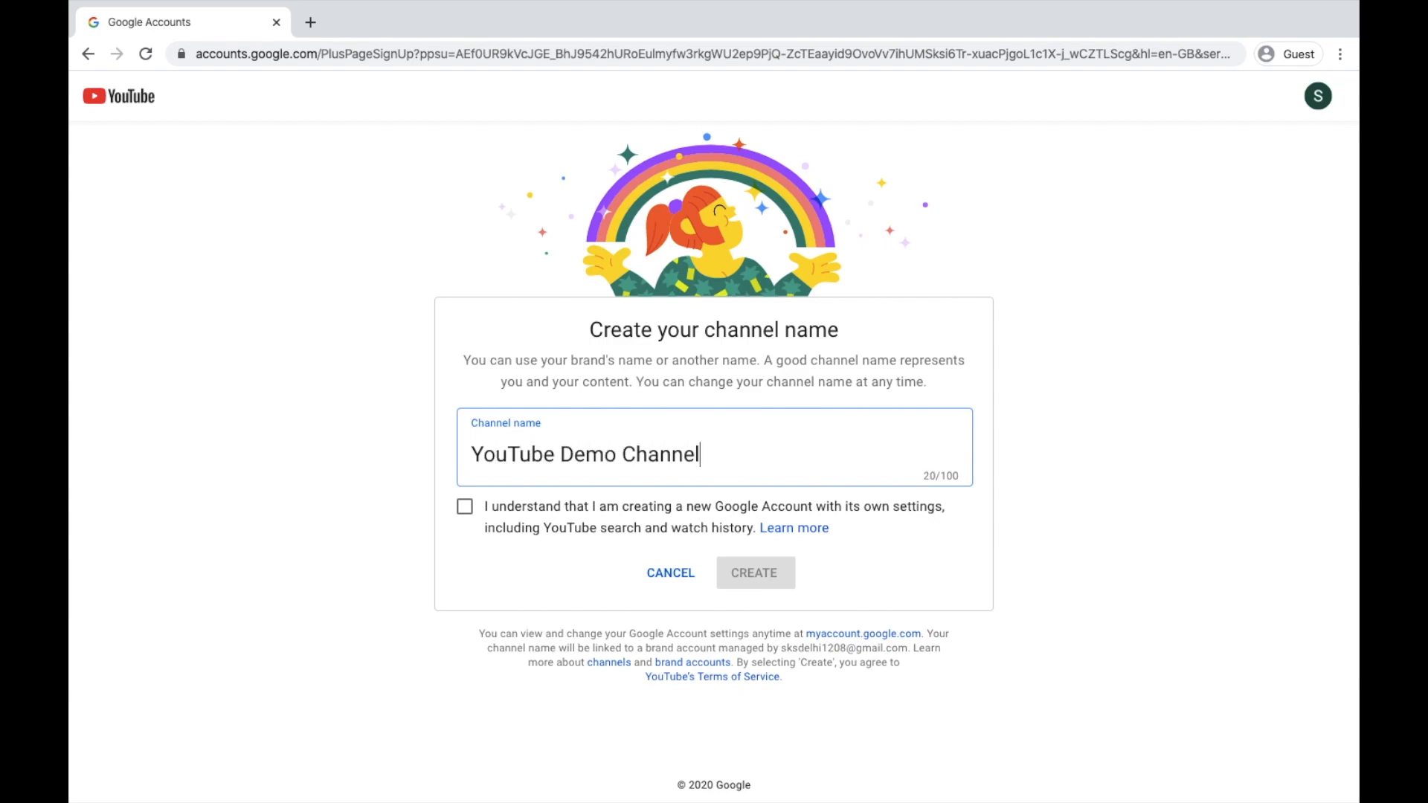
click(548, 457)
key(BackSpace)
key(BackSpace)
key(BackSpace)
key(BackSpace)
key(BackSpace)
key(BackSpace)
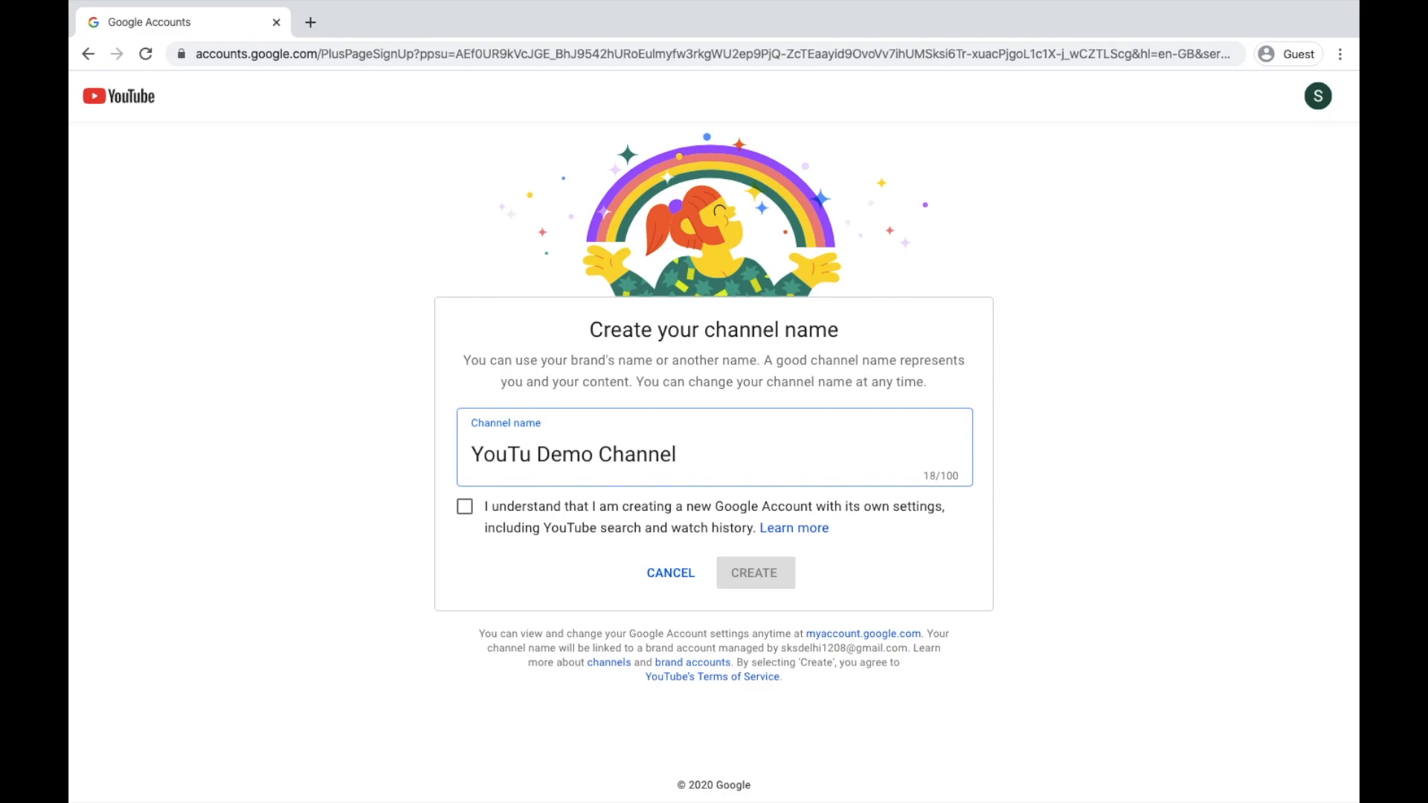
text(T)
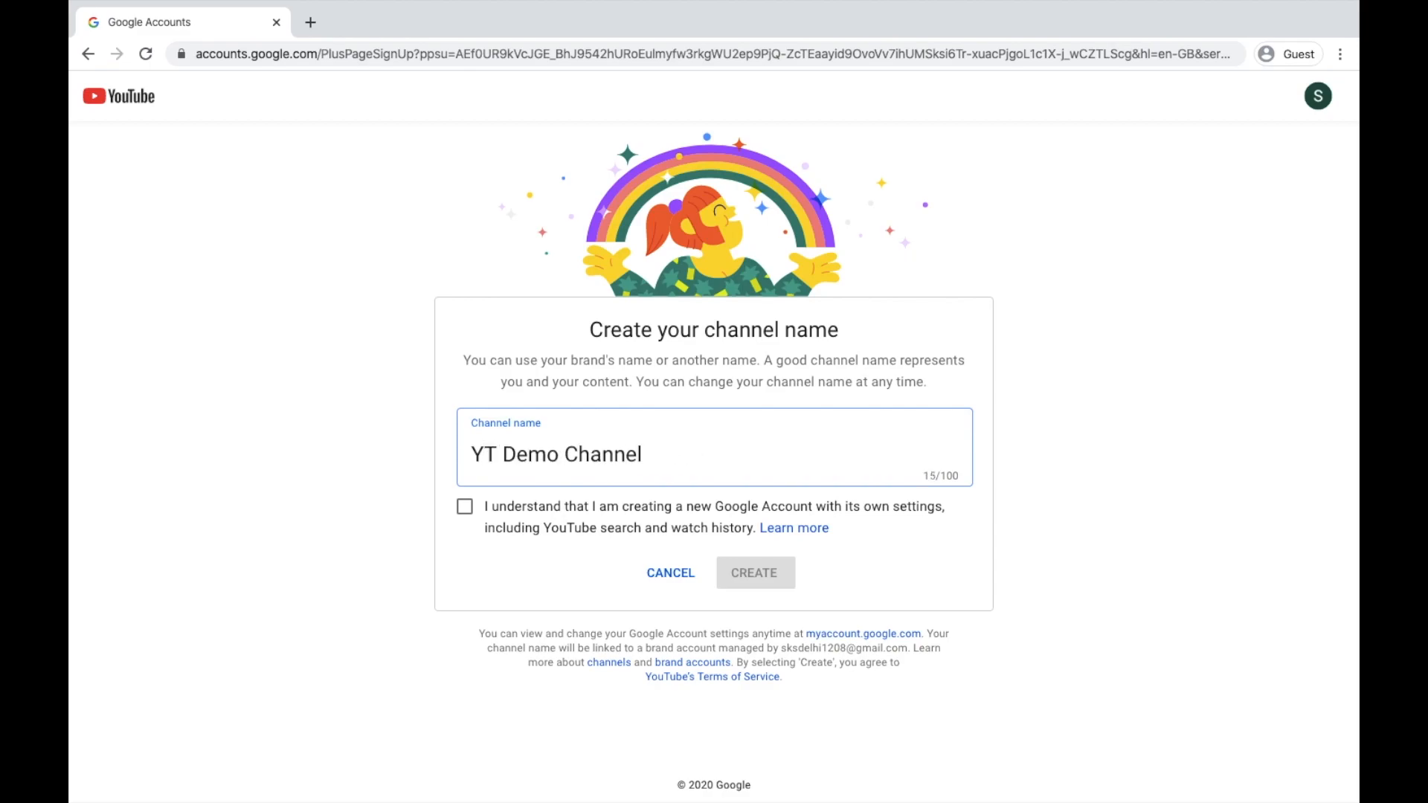
click(465, 508)
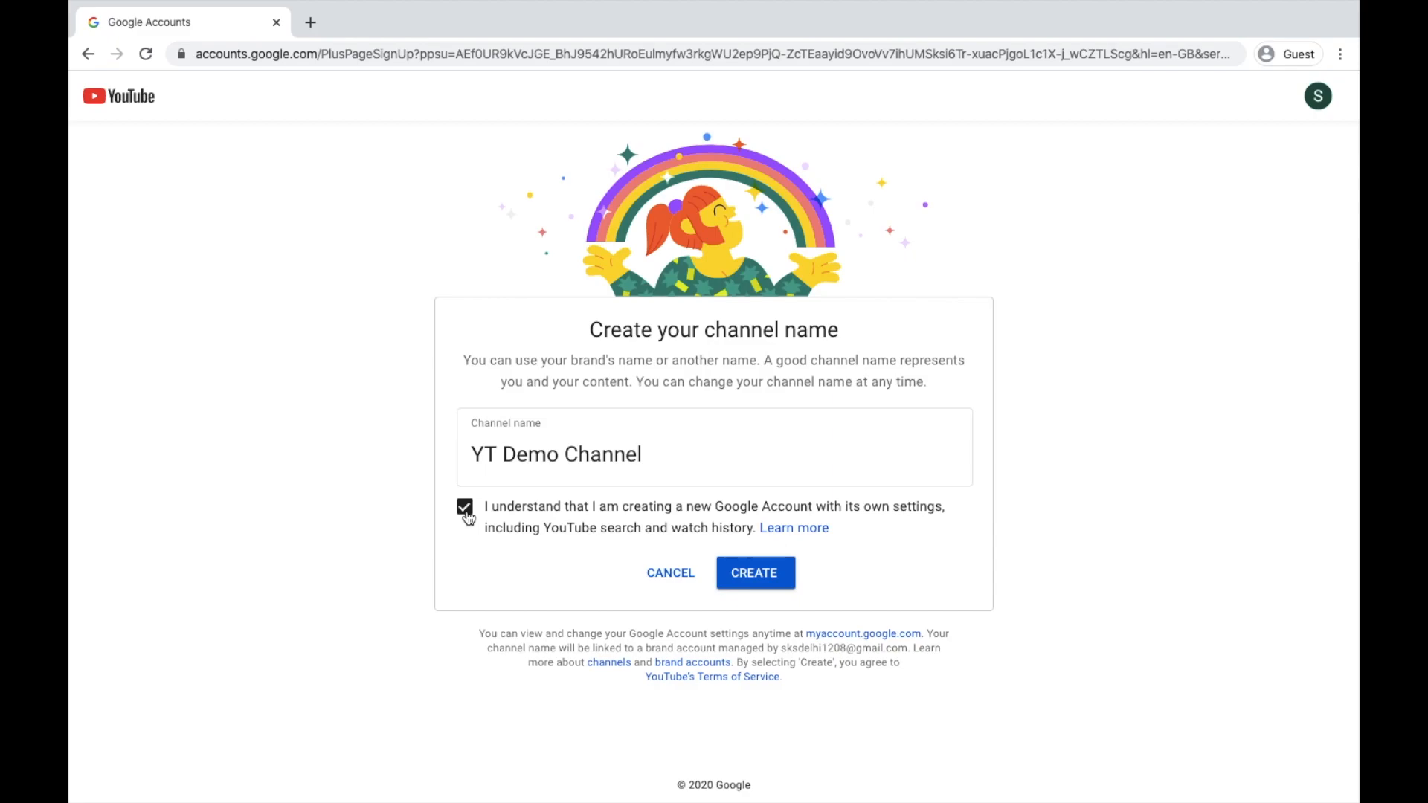
click(754, 575)
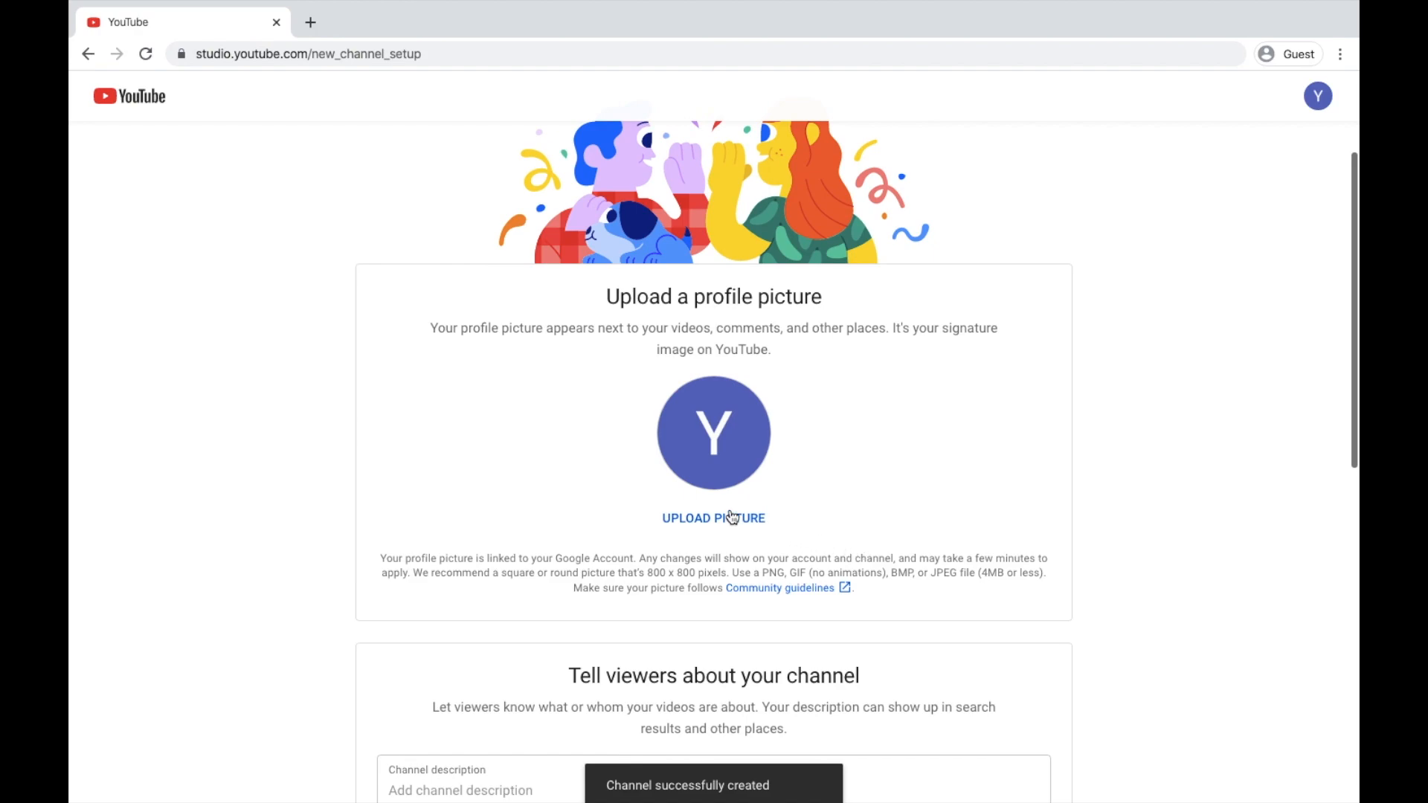
Enter the channel description "Here you can write a description of your channel."
scroll(731, 517, down, 6)
click(503, 344)
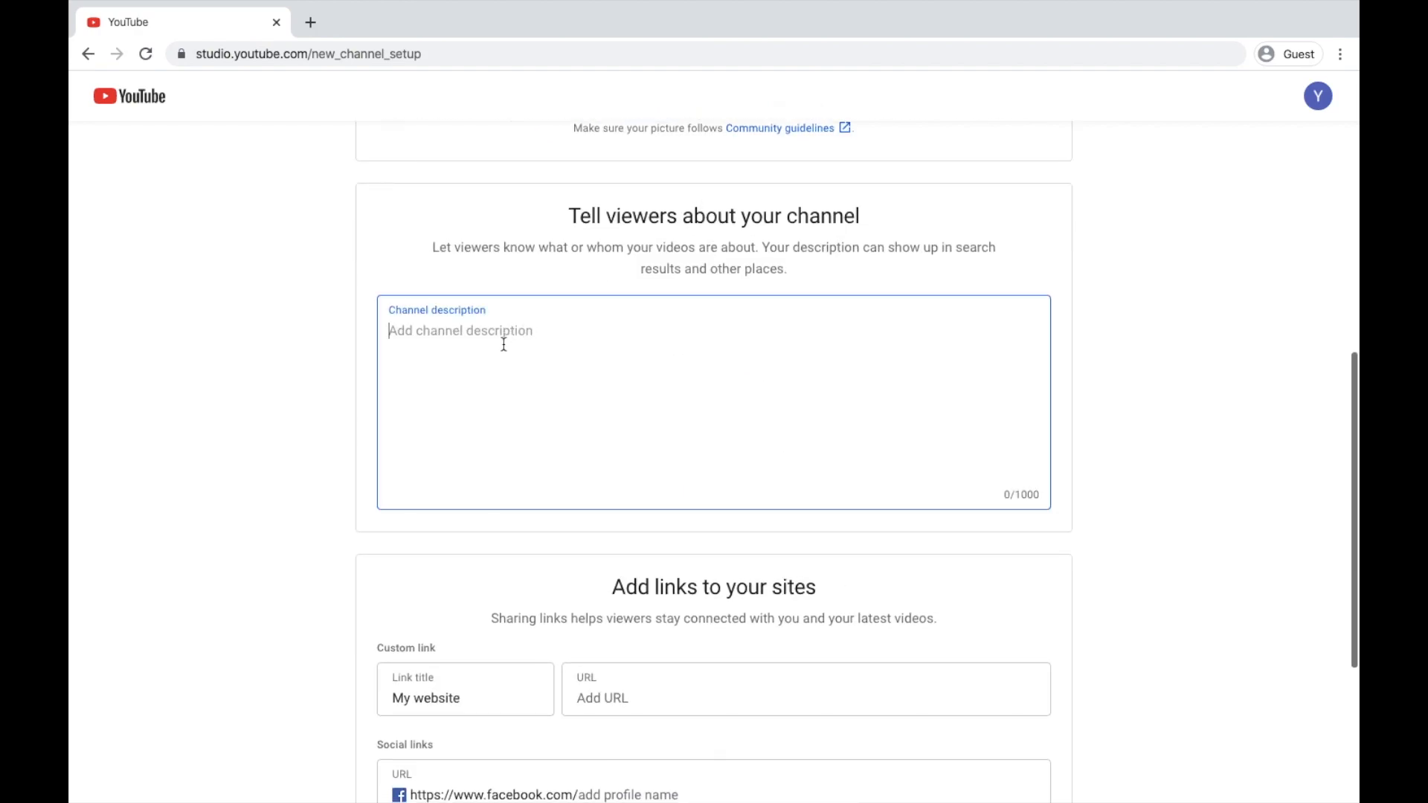
text(Here you can)
click(452, 695)
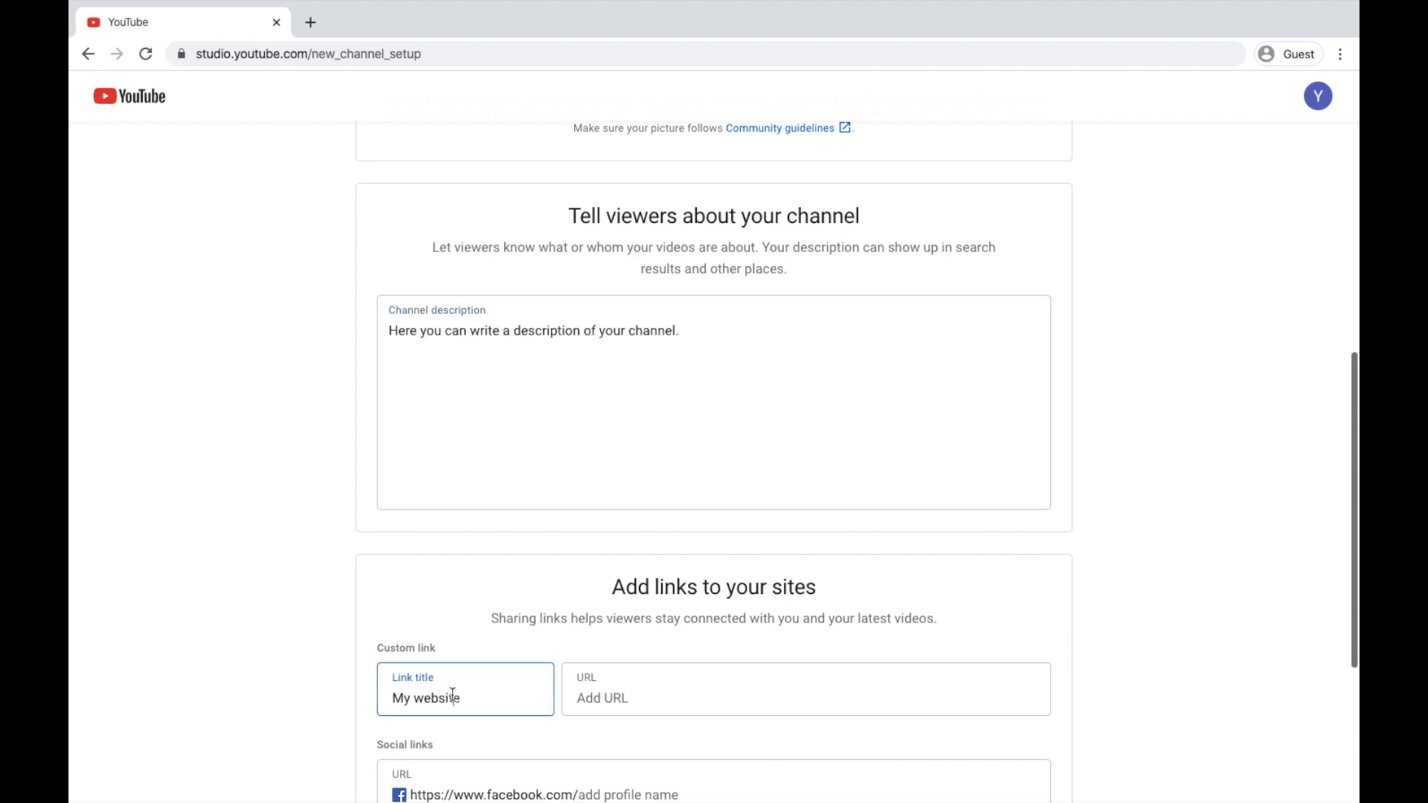
text(ECT)
scroll(714, 461, down, 3)
scroll(564, 513, down, 1)
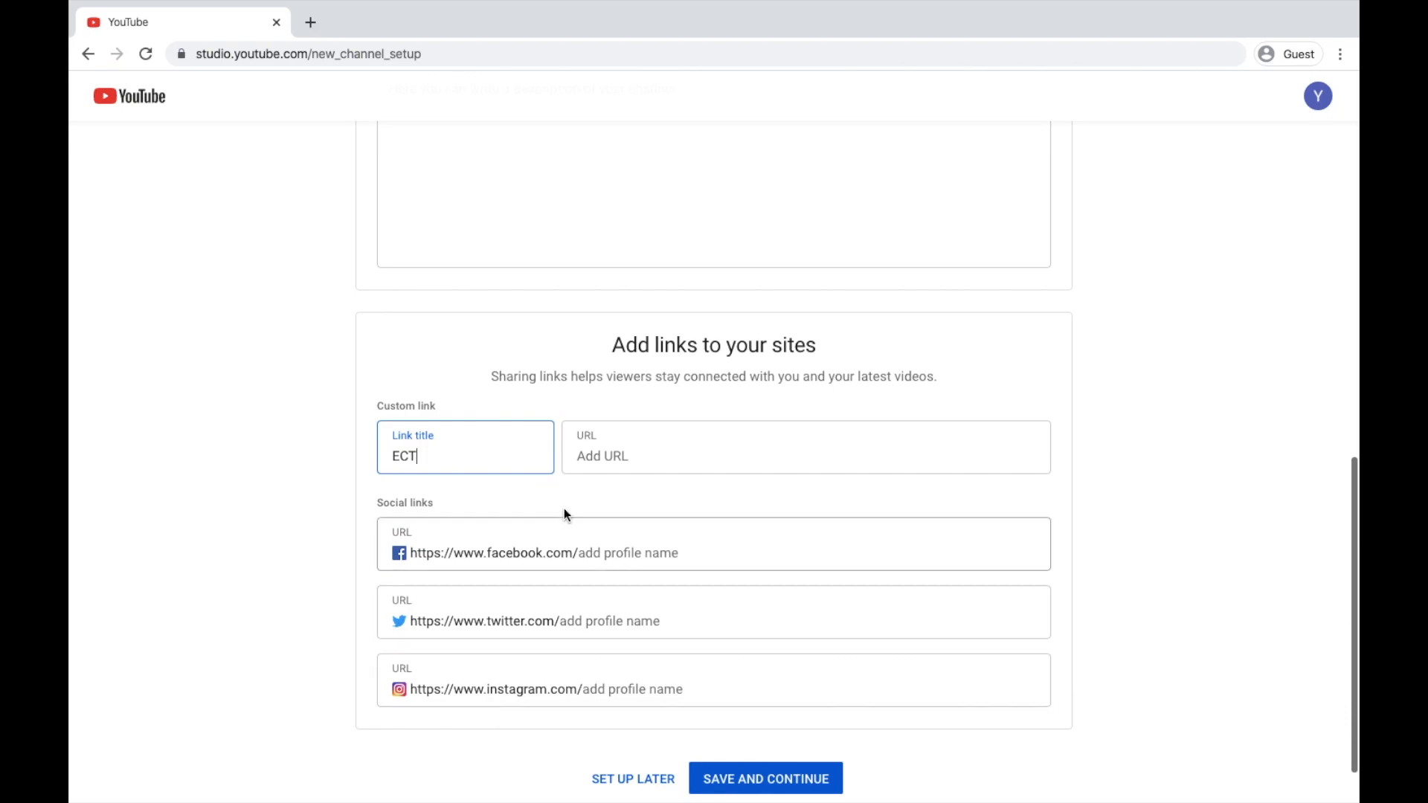
click(604, 455)
text(https://ect.co.in/)
scroll(600, 405, down, 1)
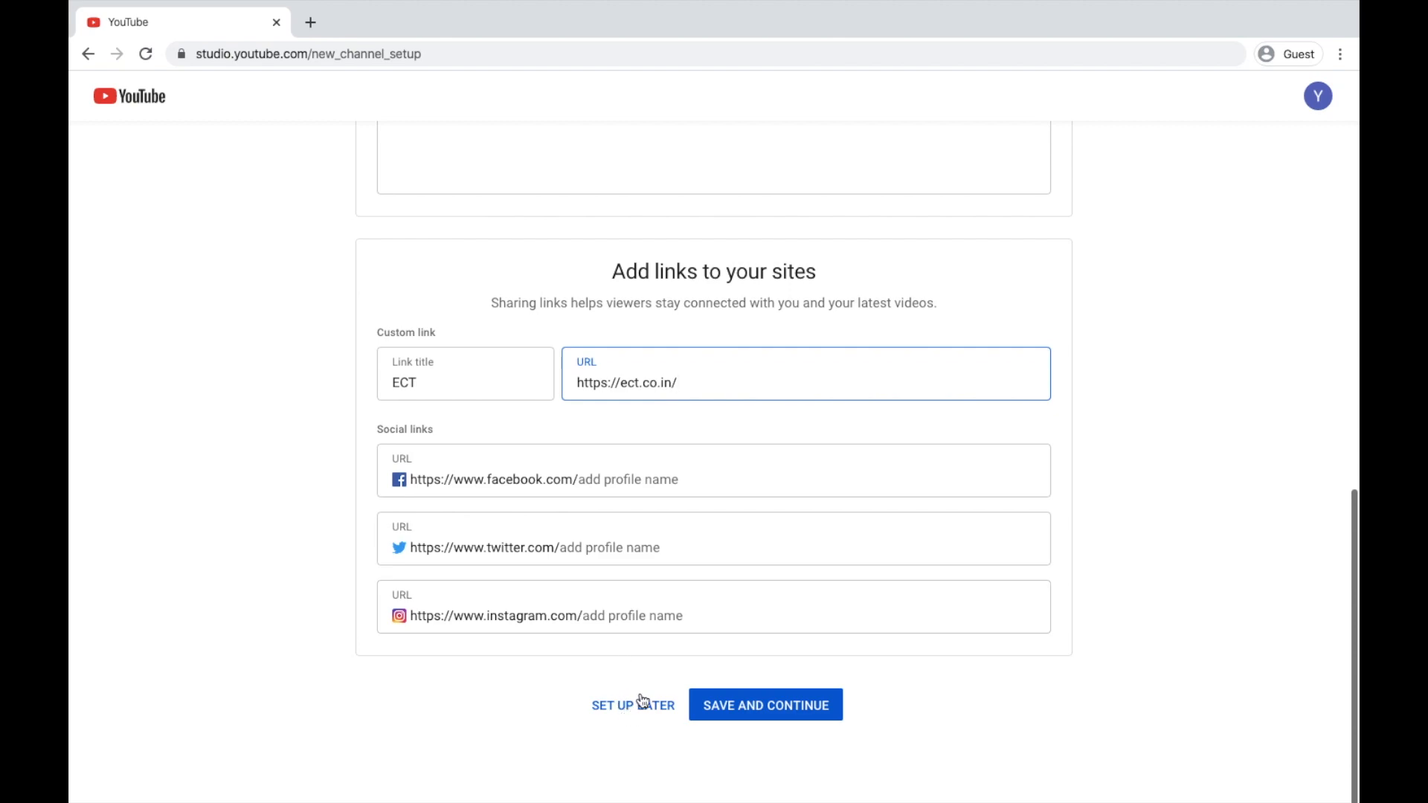
click(746, 708)
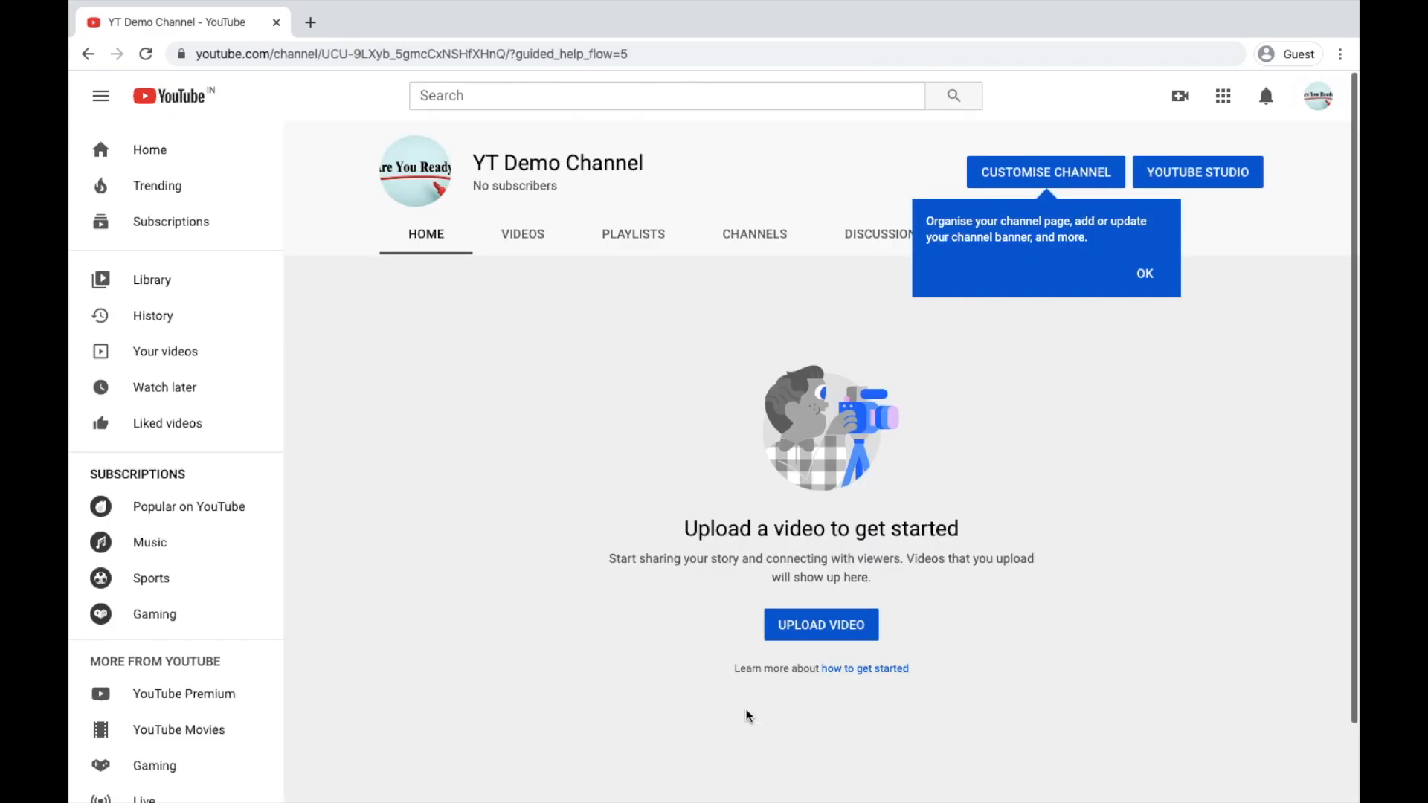
Dismiss the customisation tip, enter channel customisation and open the channel art for editing
click(1137, 274)
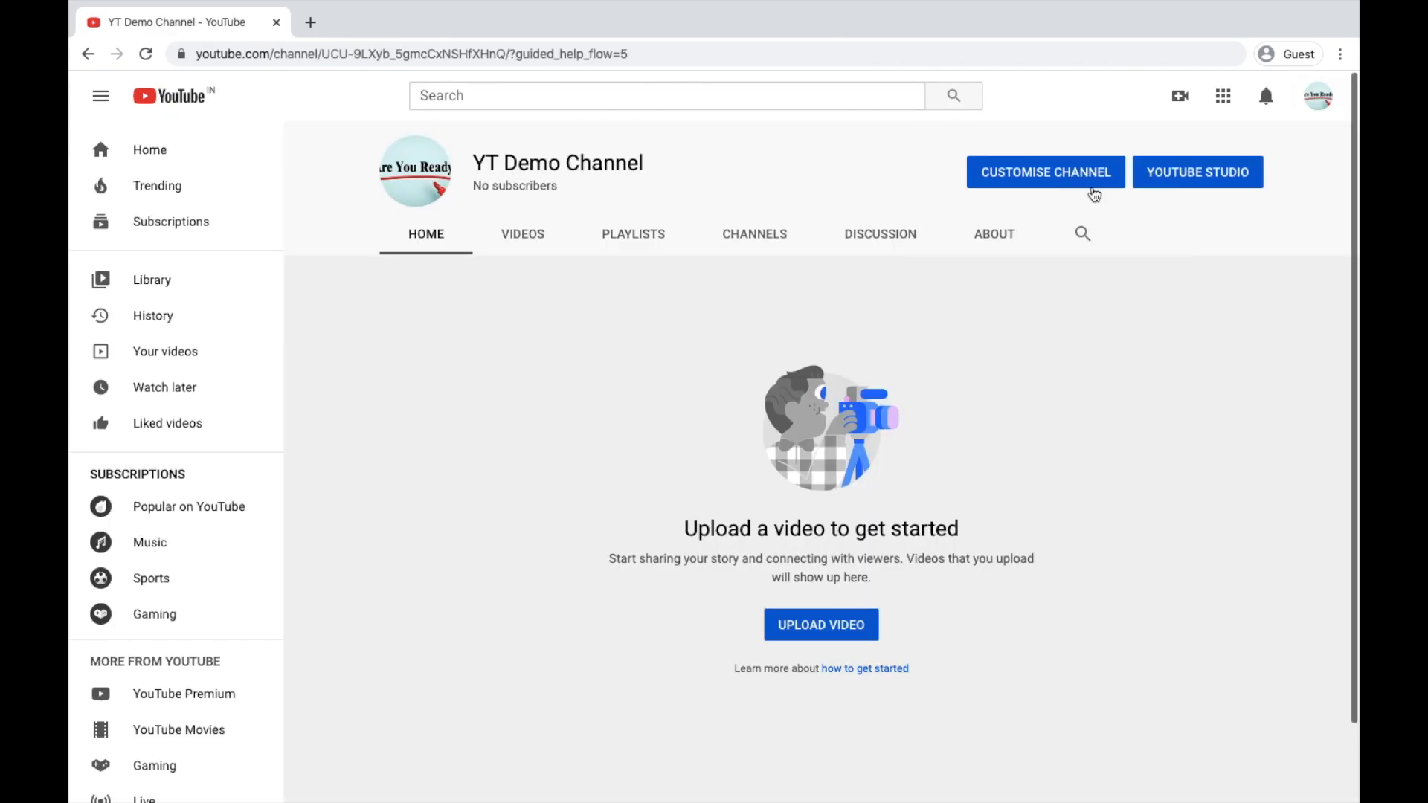
click(1070, 170)
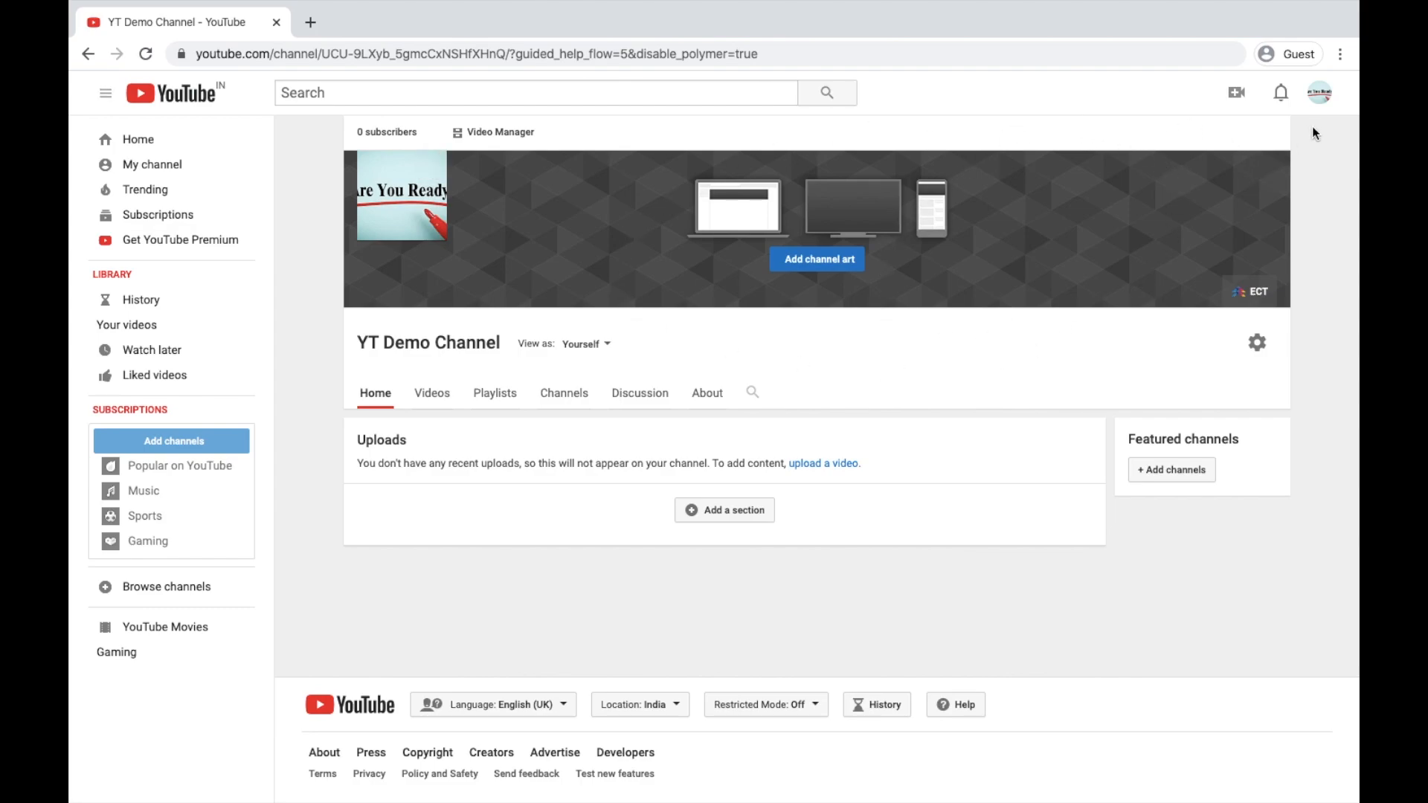
mouse_move(1276, 171)
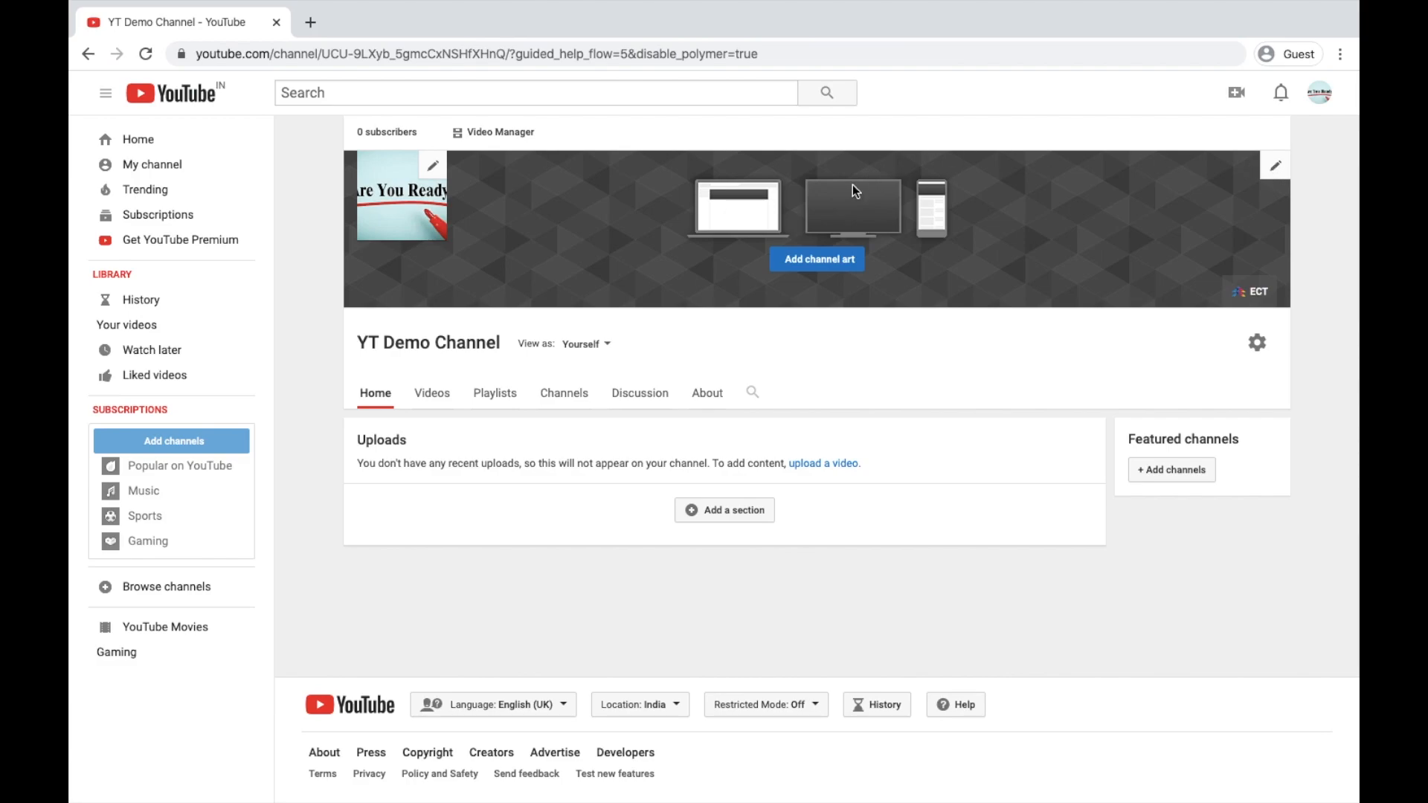
click(1276, 165)
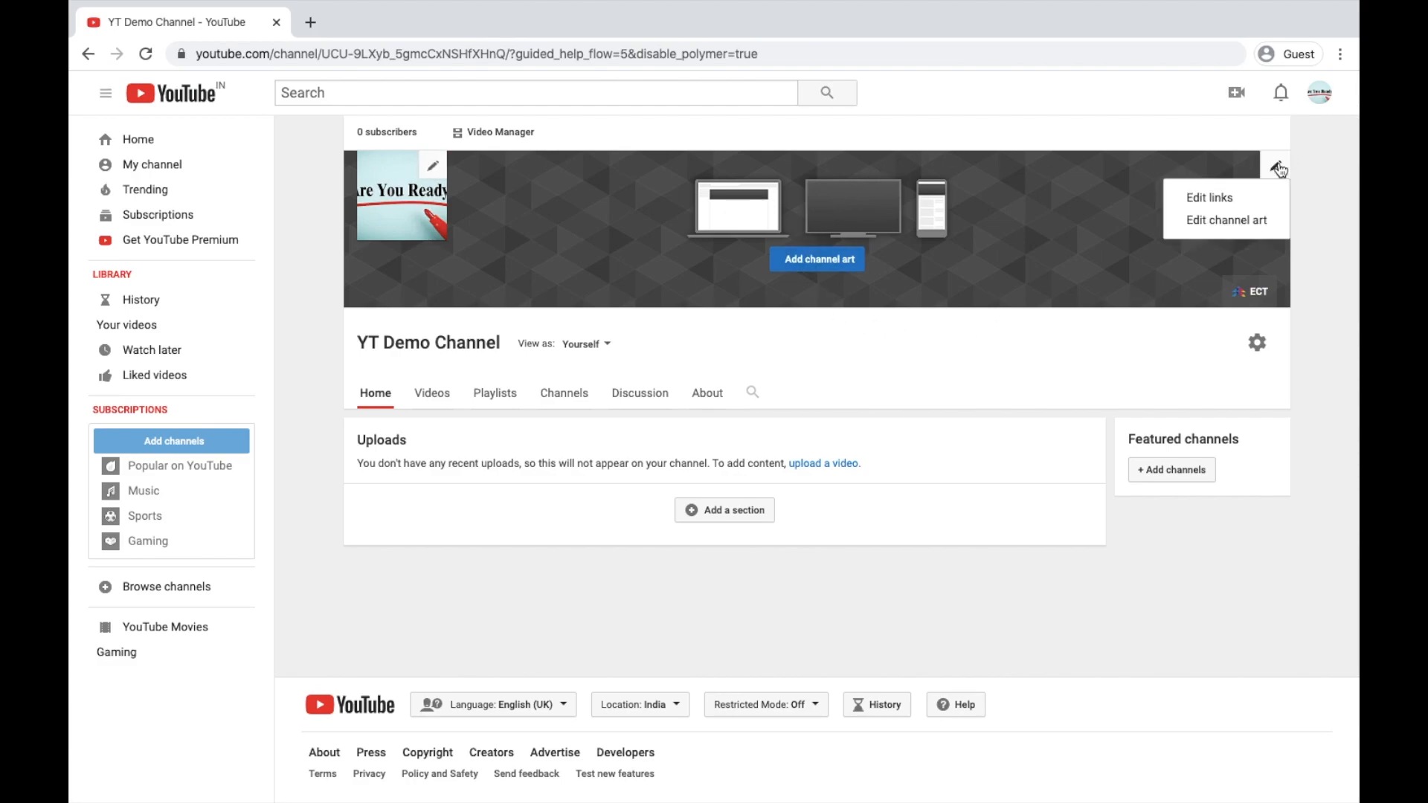
click(1227, 223)
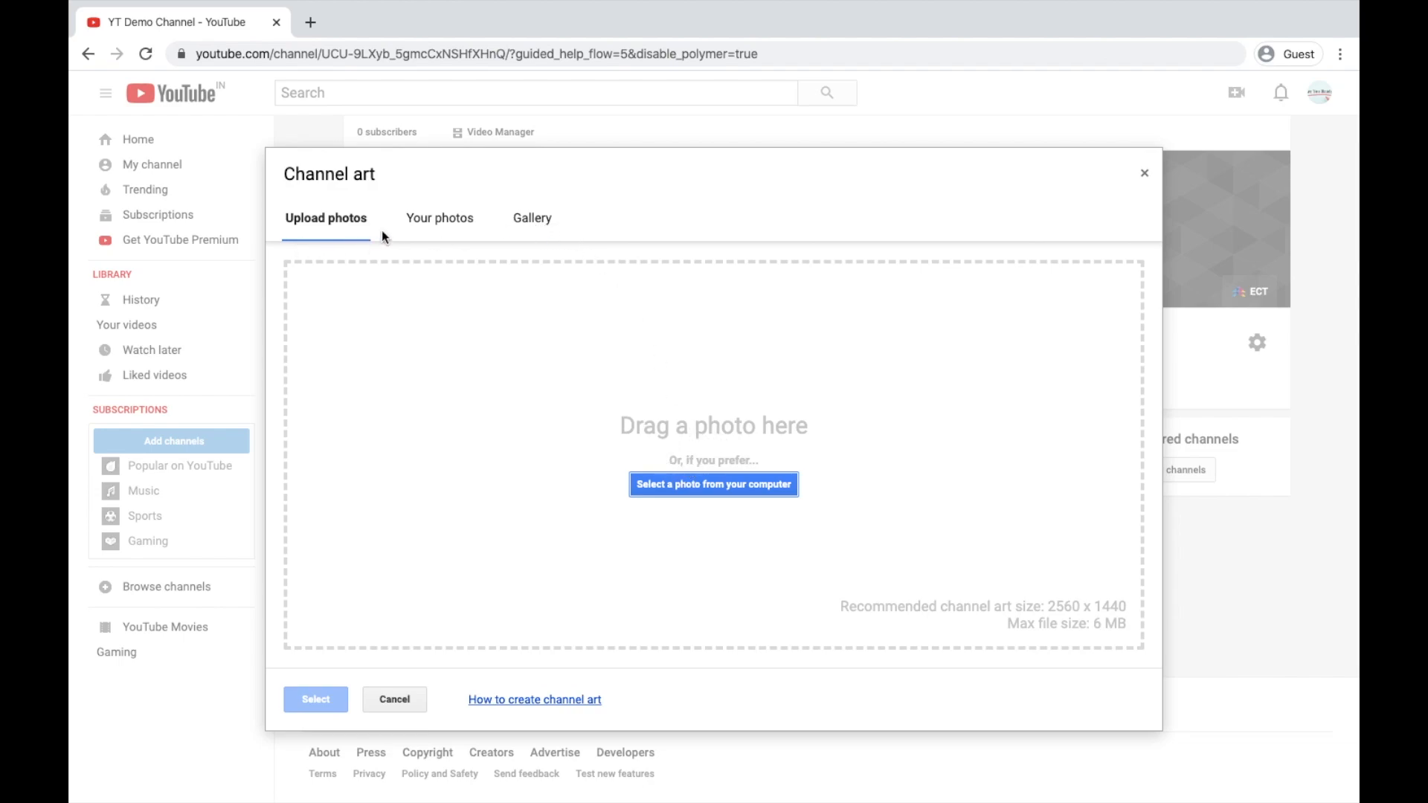
Look through the channel art sources and choose the mountain valley photo from the gallery
click(455, 220)
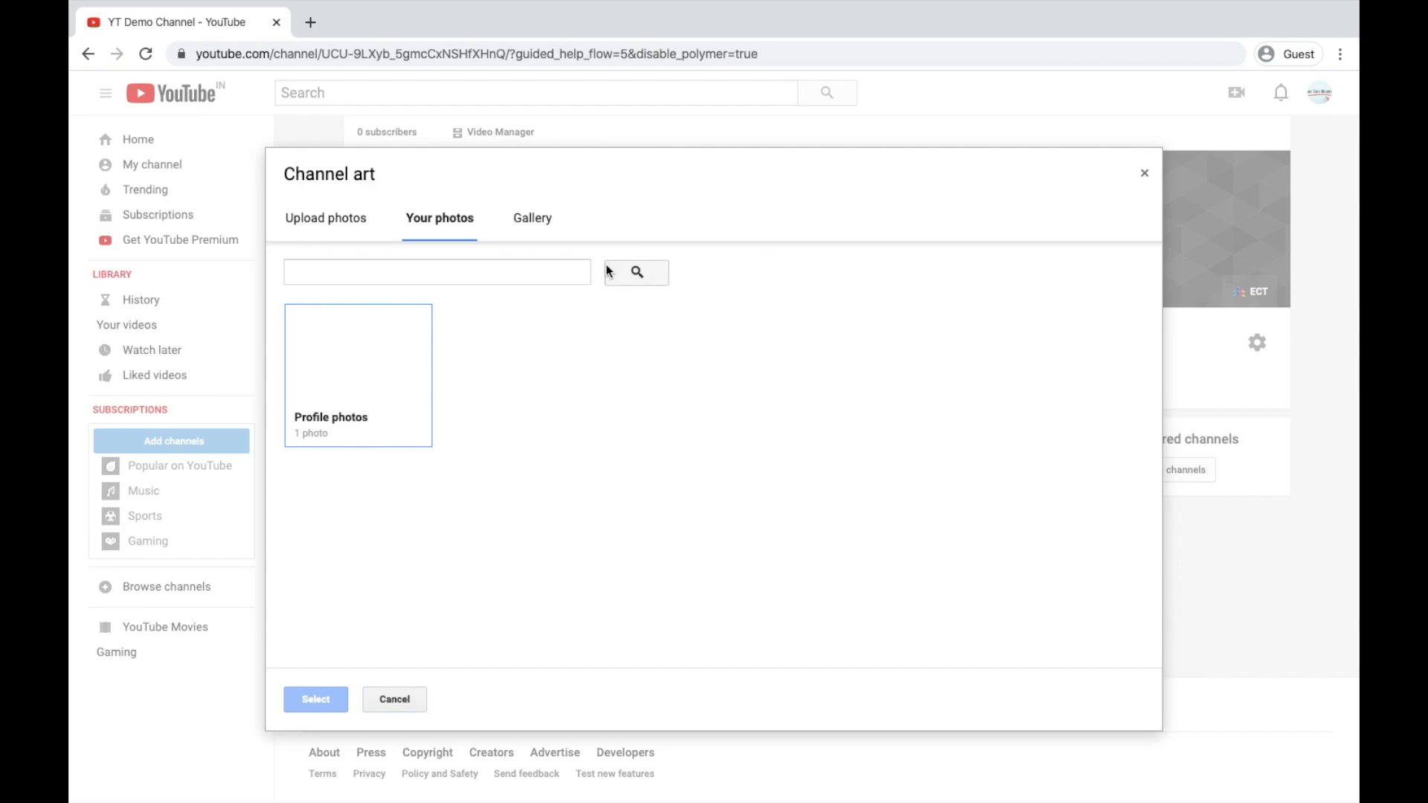
click(532, 217)
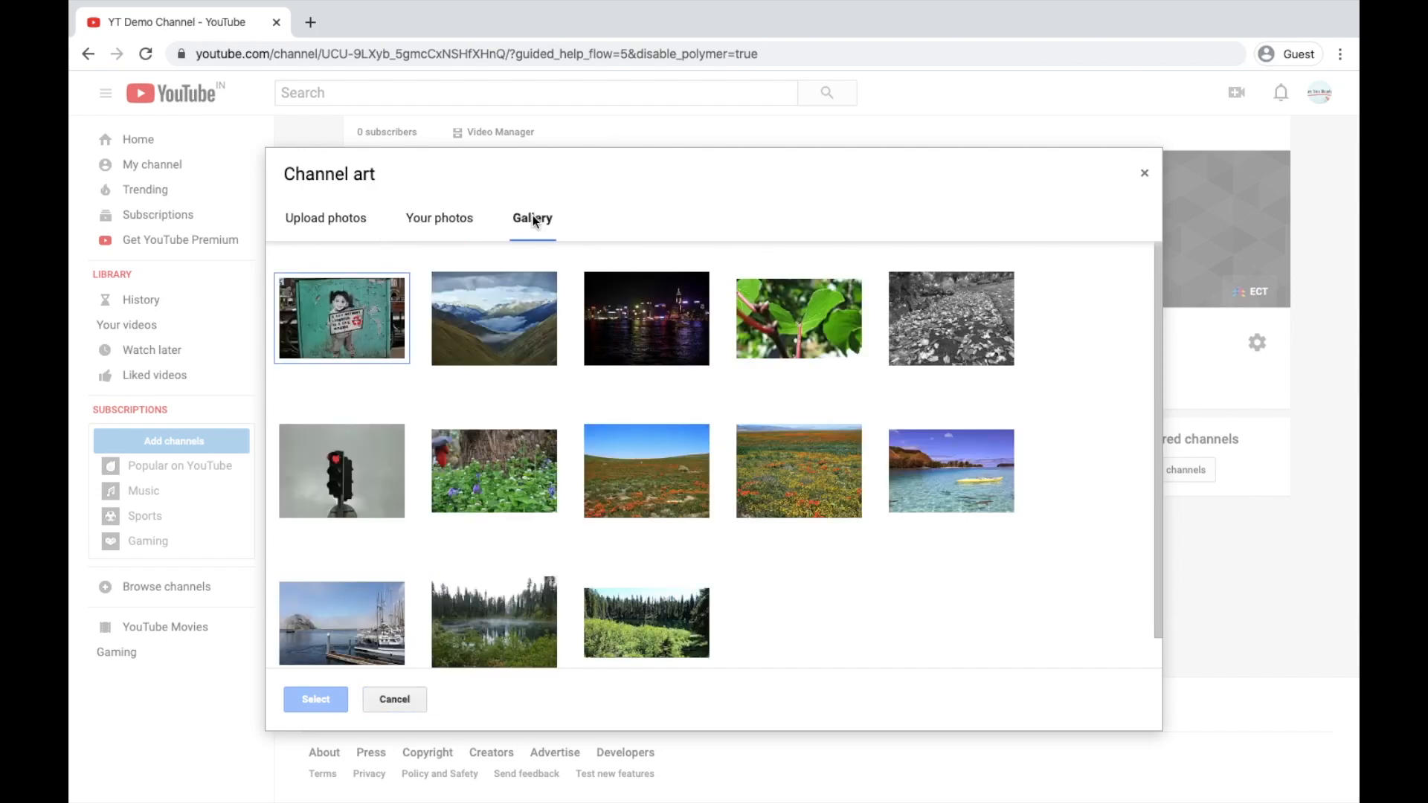
mouse_move(623, 473)
click(507, 338)
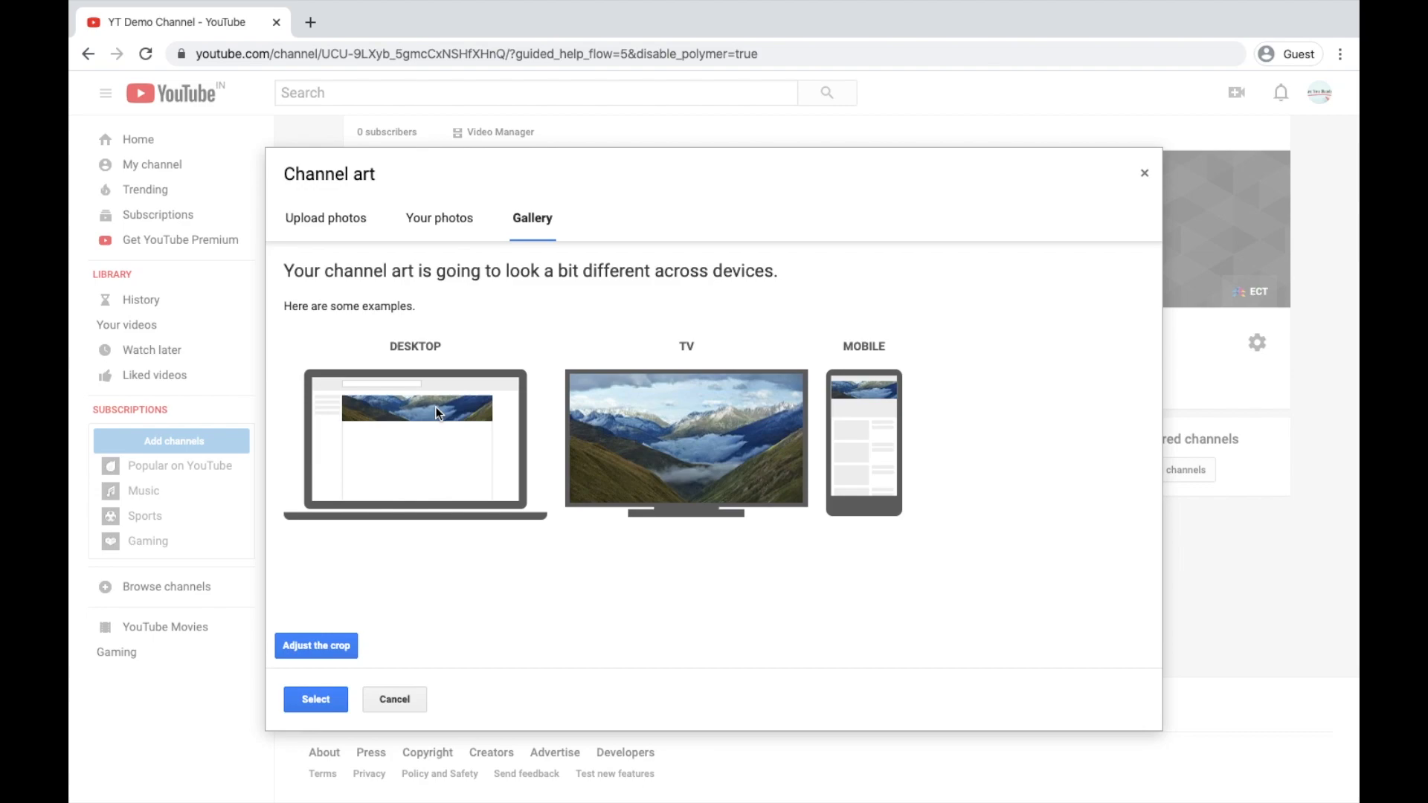
Move the crop region to the upper part of the mountain photo, preview it on devices and apply it as channel art
click(306, 647)
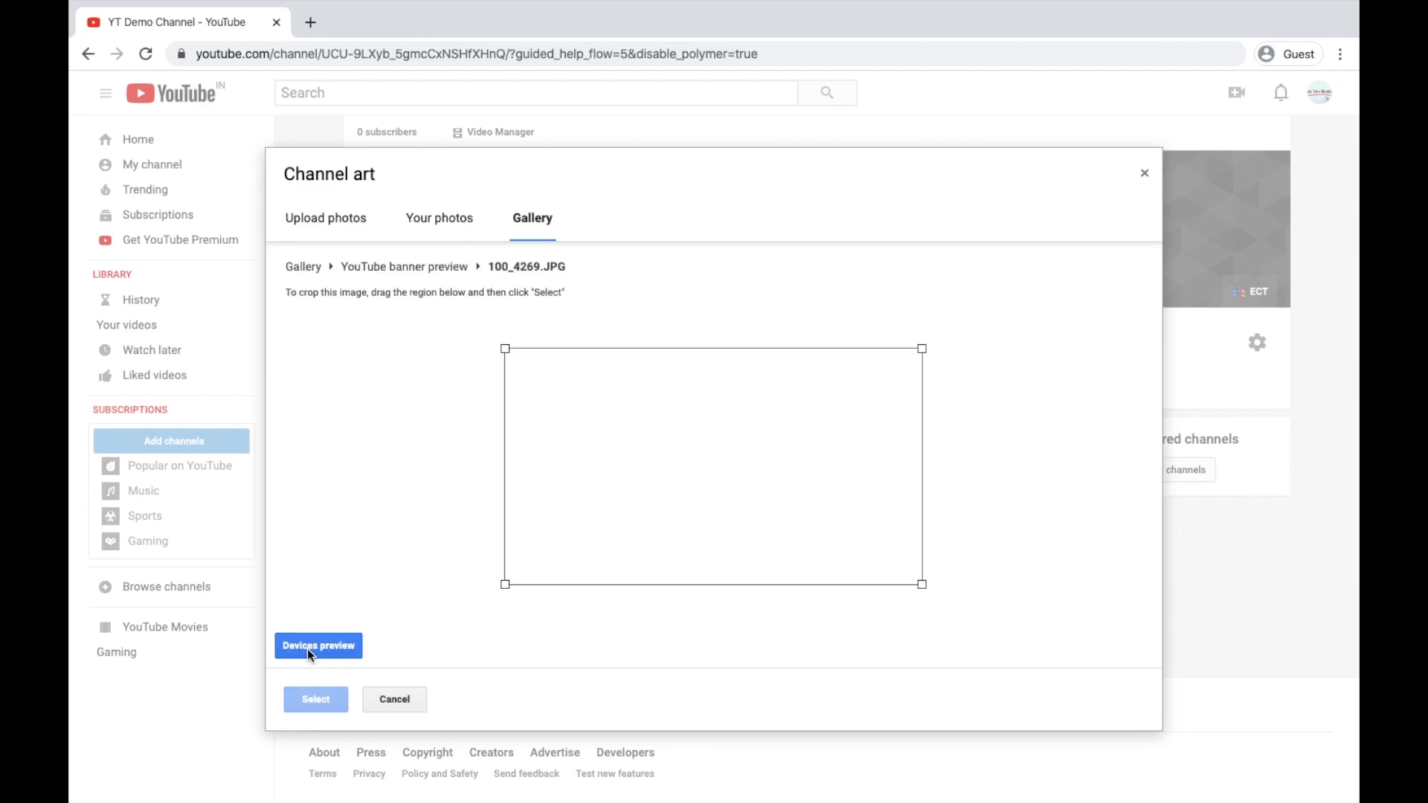
drag(751, 503, 757, 465)
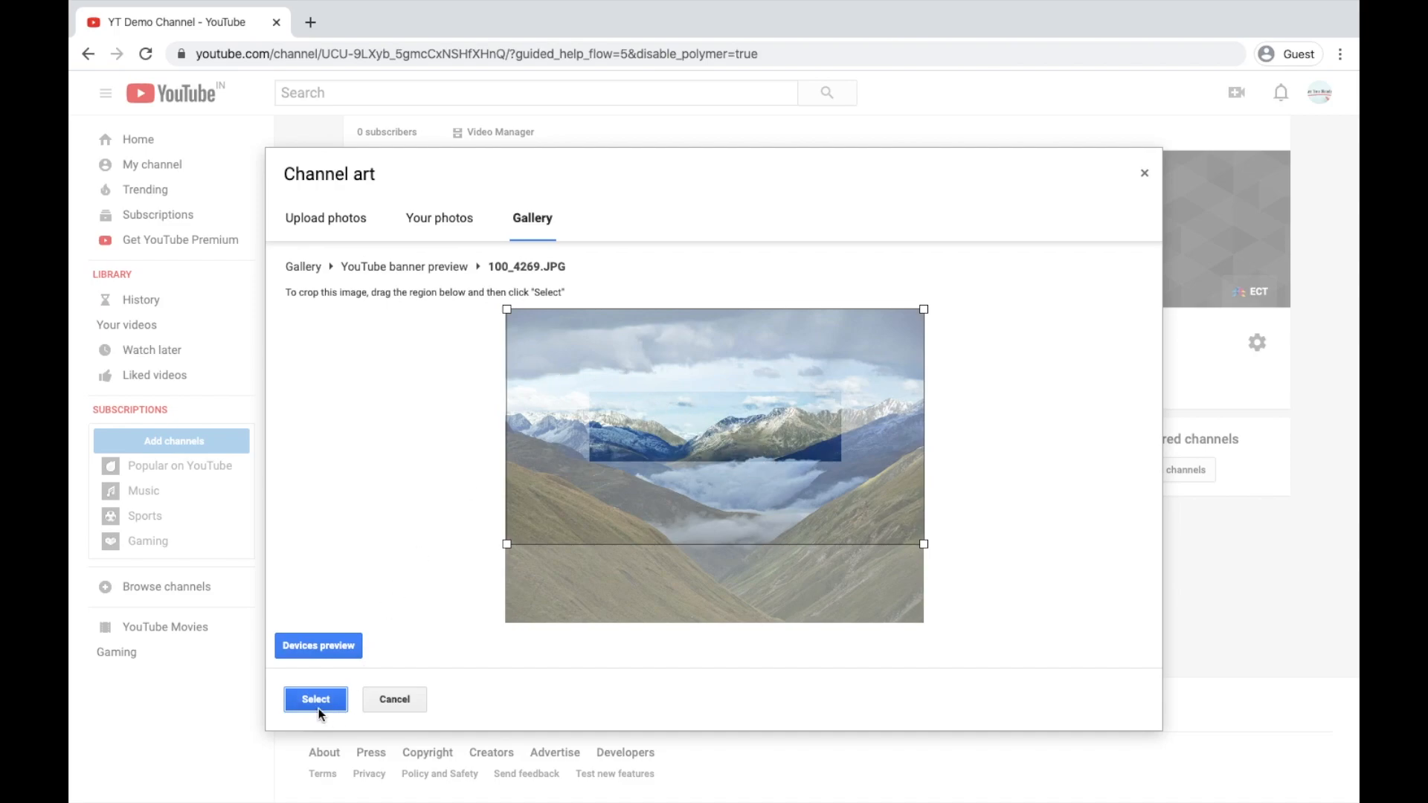
click(317, 641)
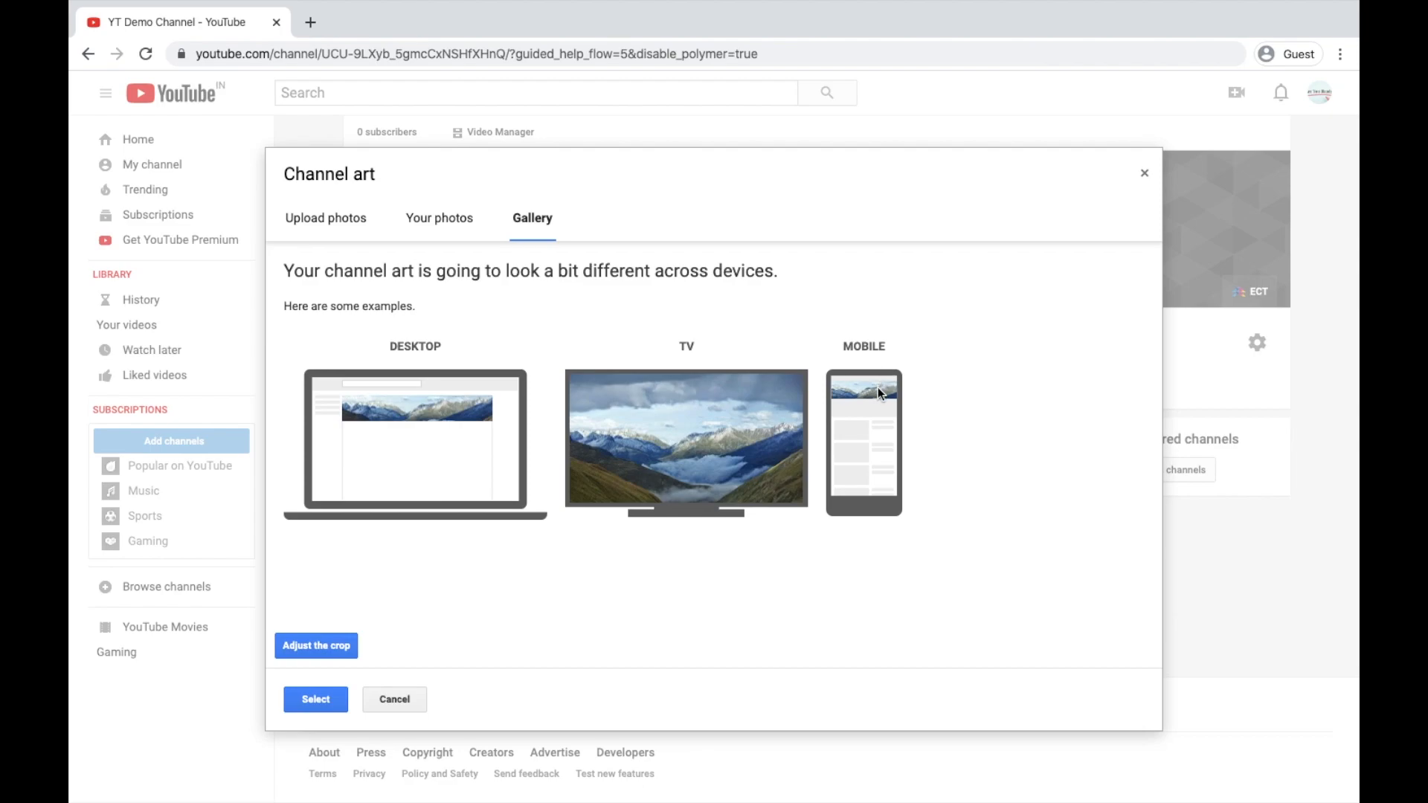
click(308, 702)
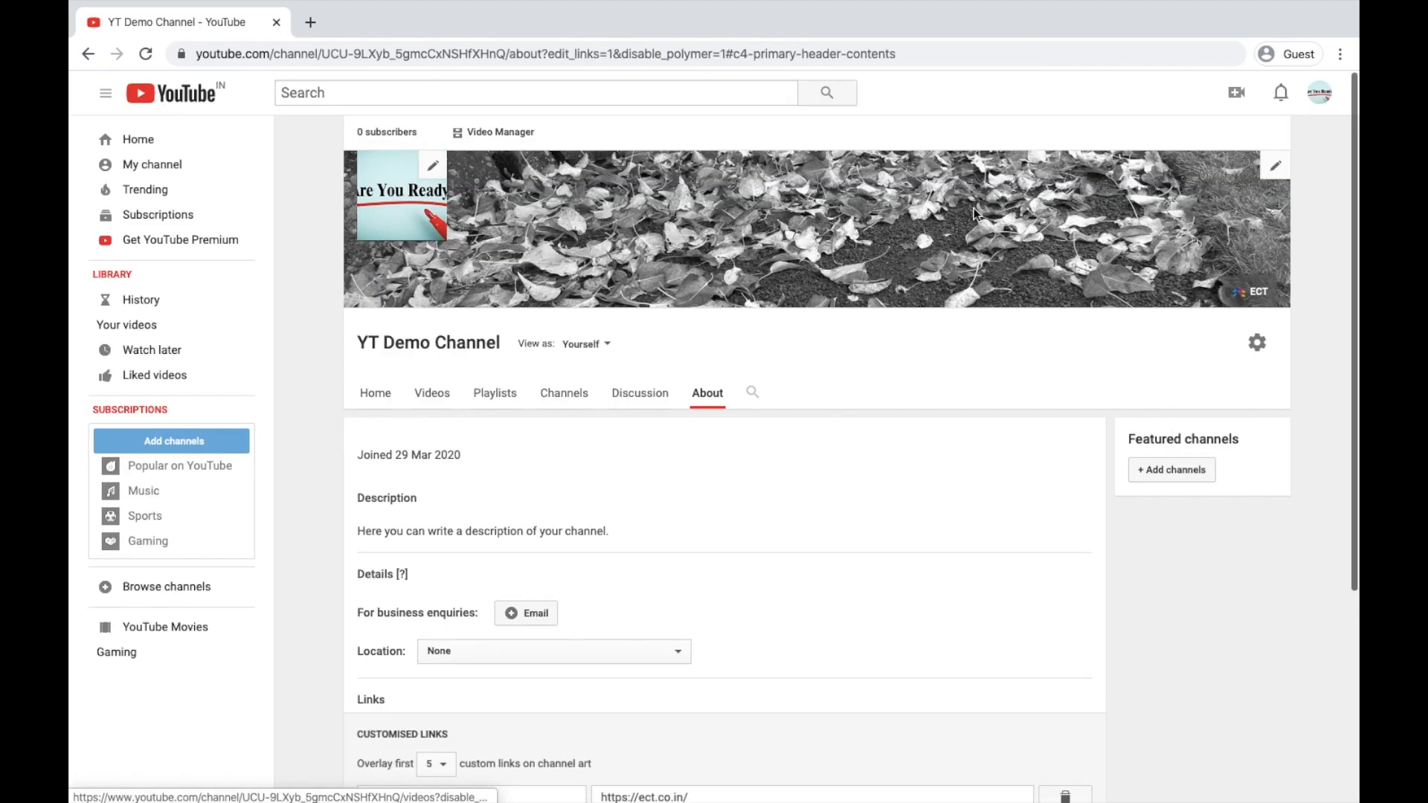
Open the channel's custom links for editing and look at the business enquiry email and location options without changing them
click(1276, 171)
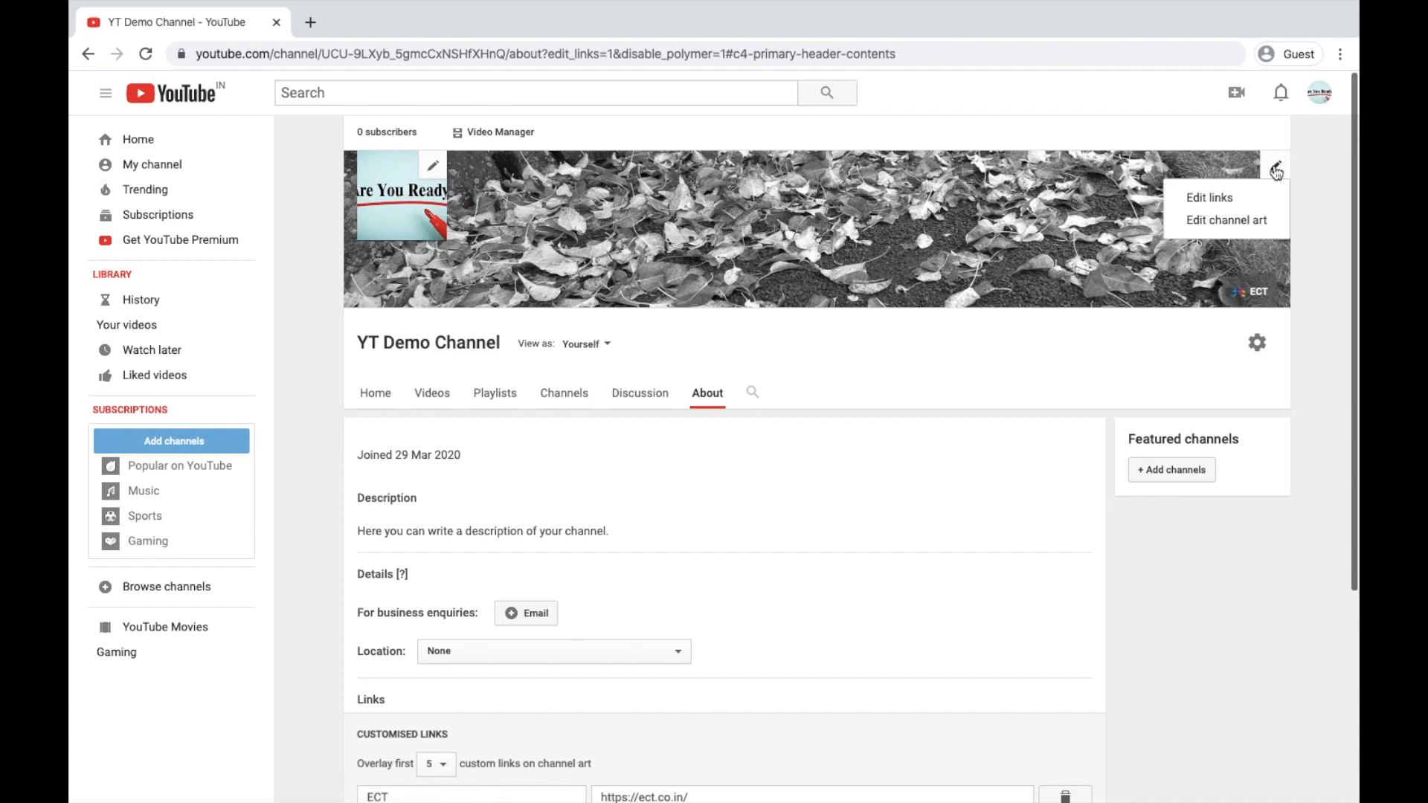
click(1211, 197)
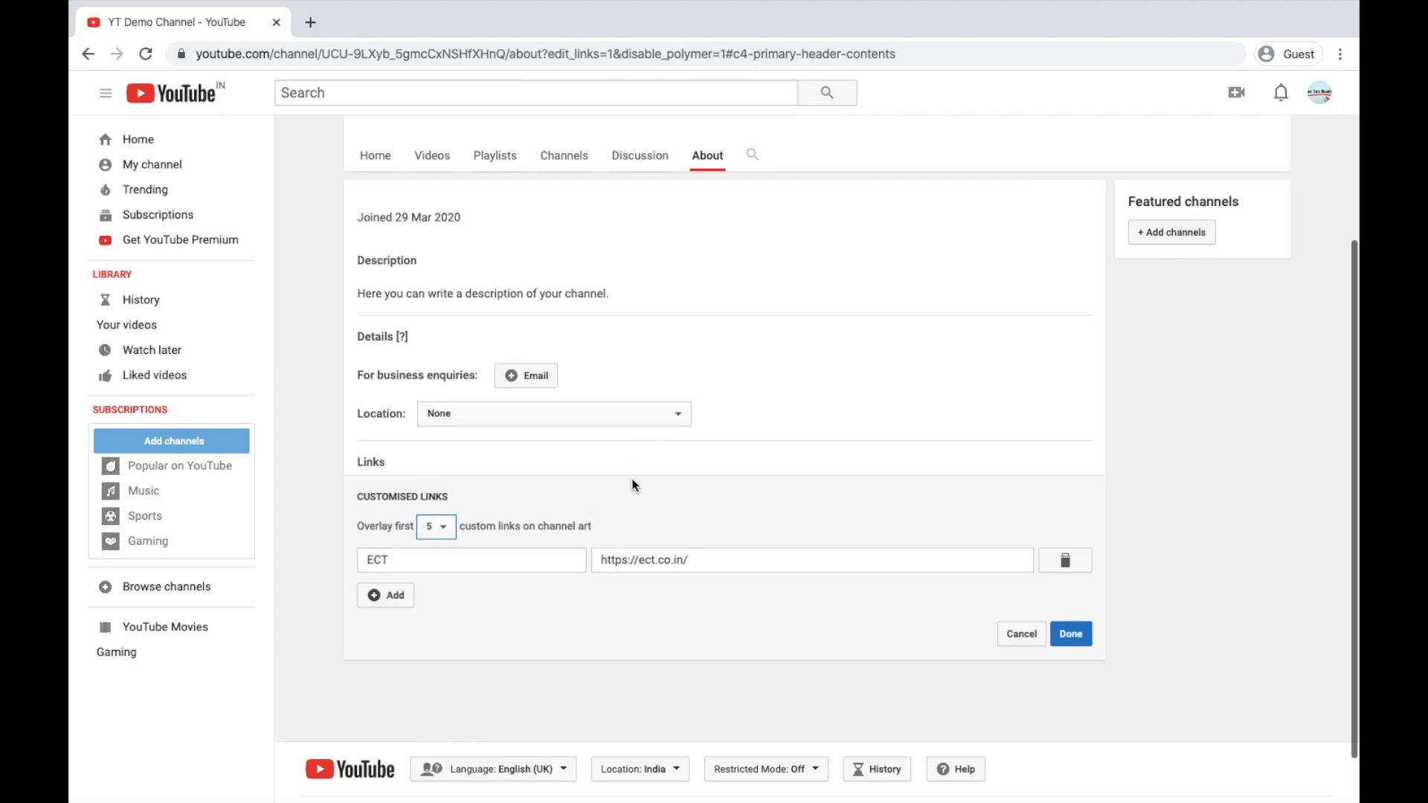
click(530, 378)
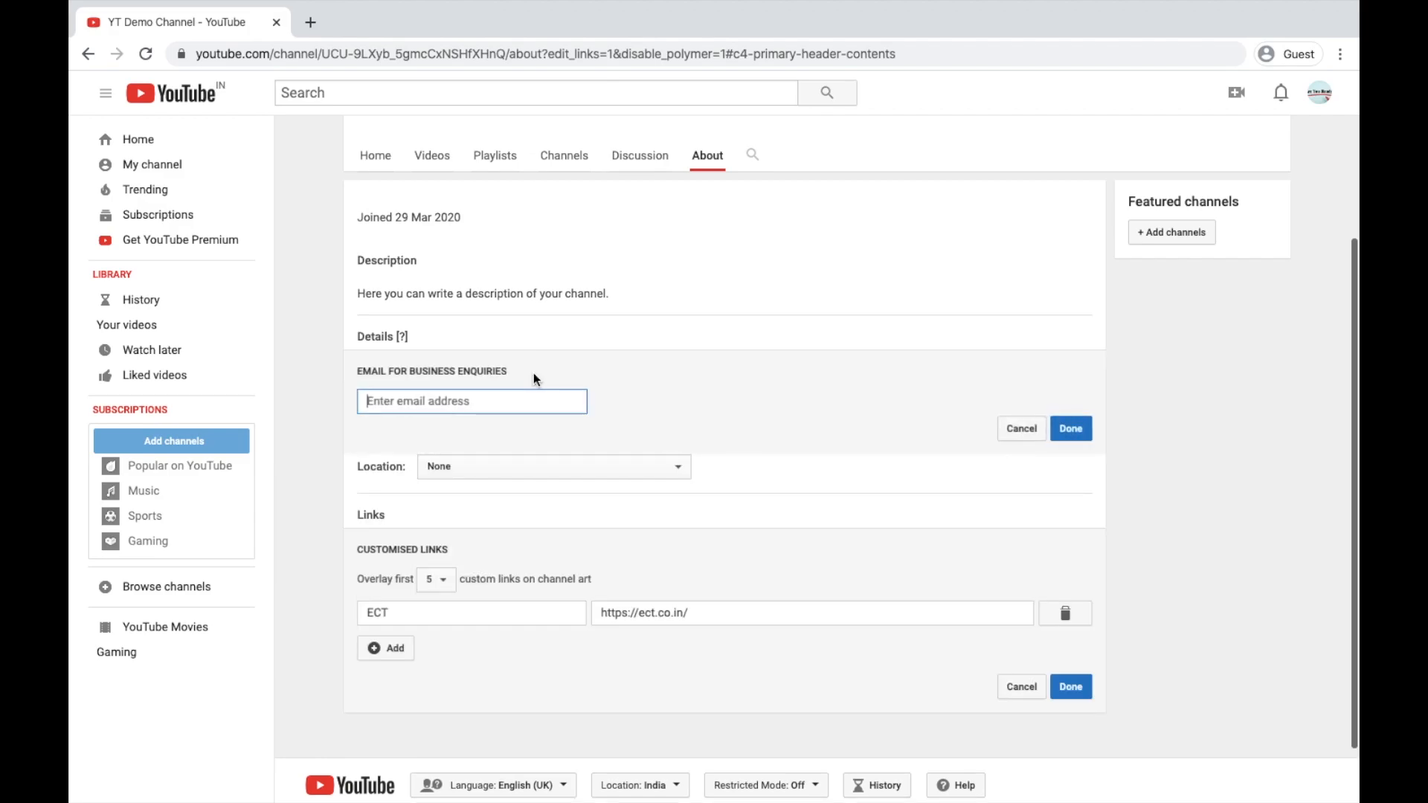
click(1021, 428)
click(632, 413)
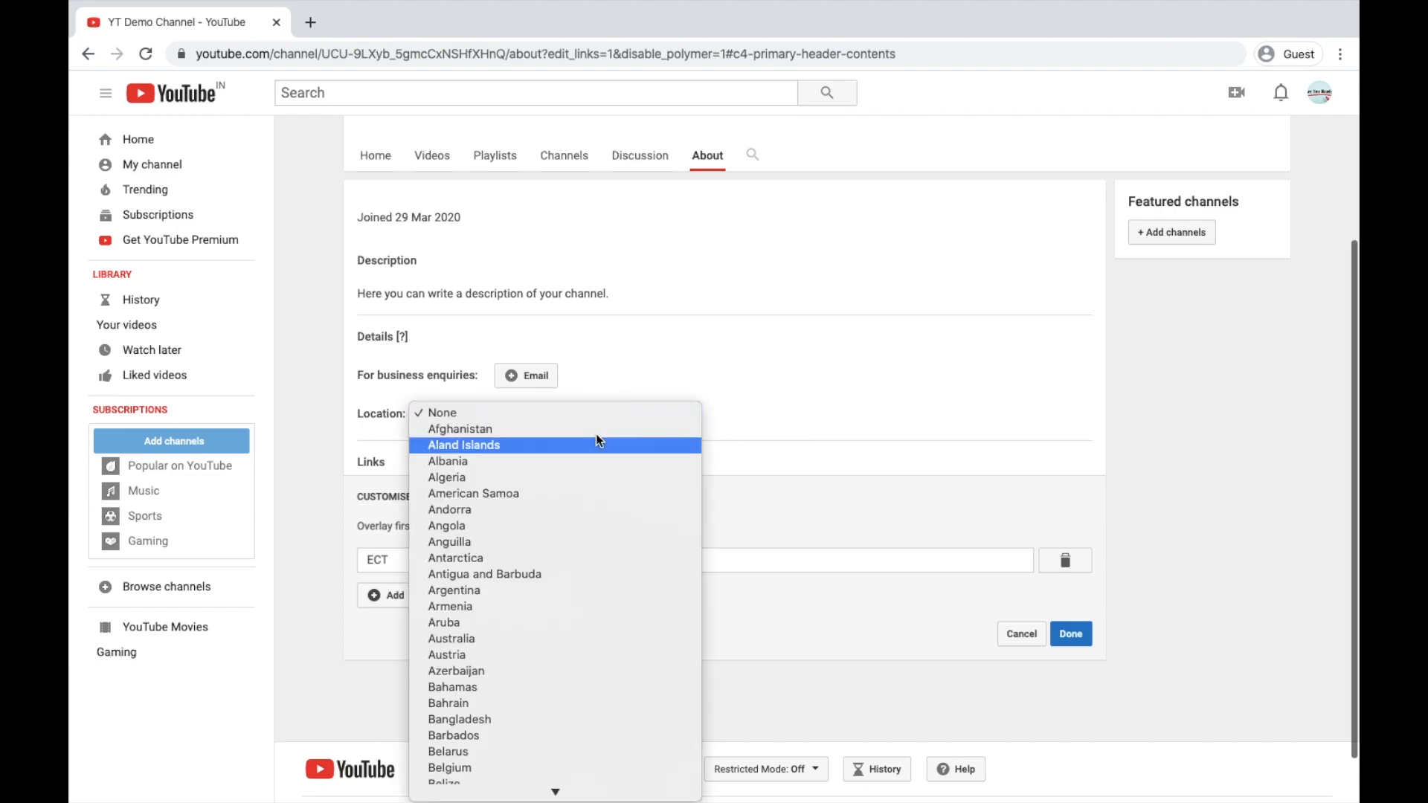
click(957, 401)
scroll(844, 370, up, 3)
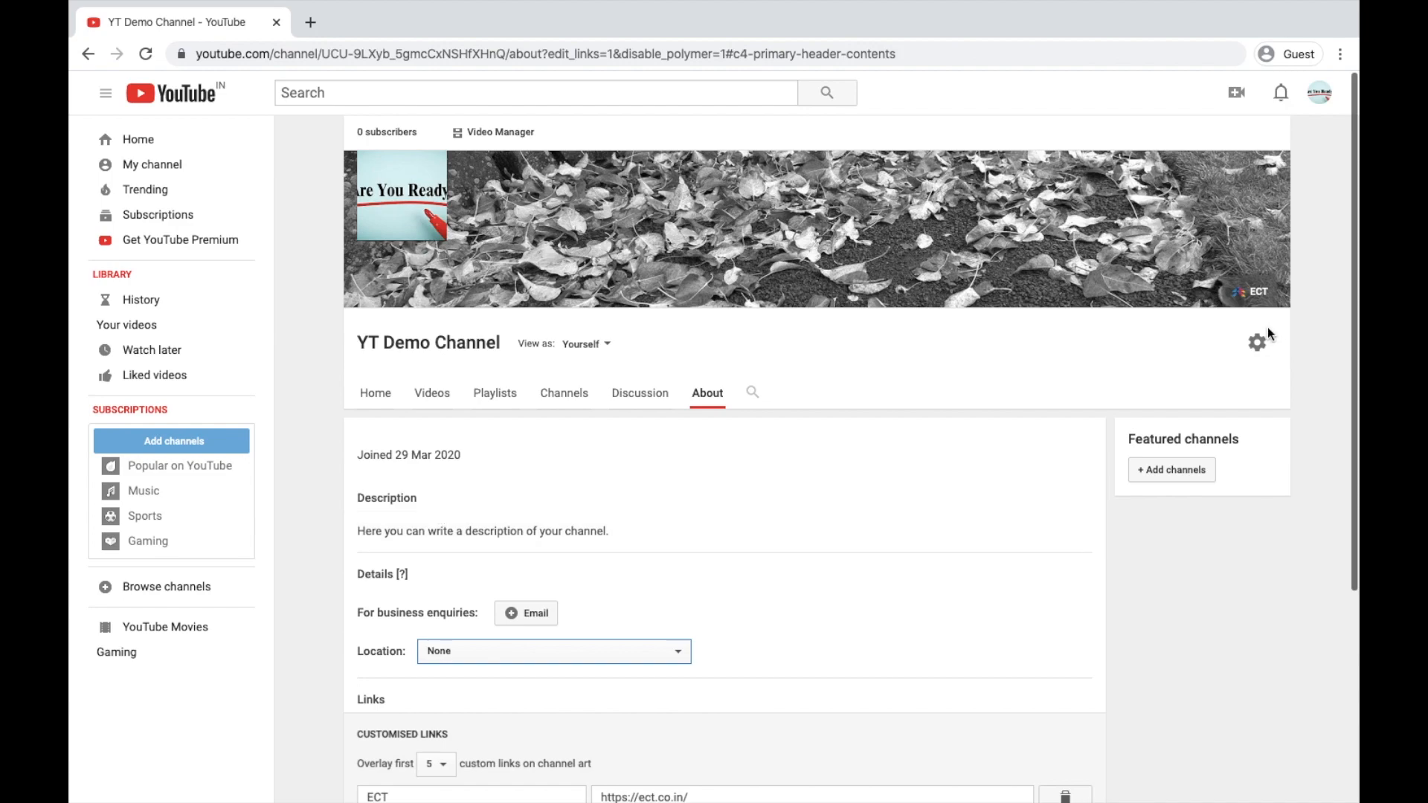
Review the channel settings and follow their account settings link to examine the Account page's channel options
click(1257, 342)
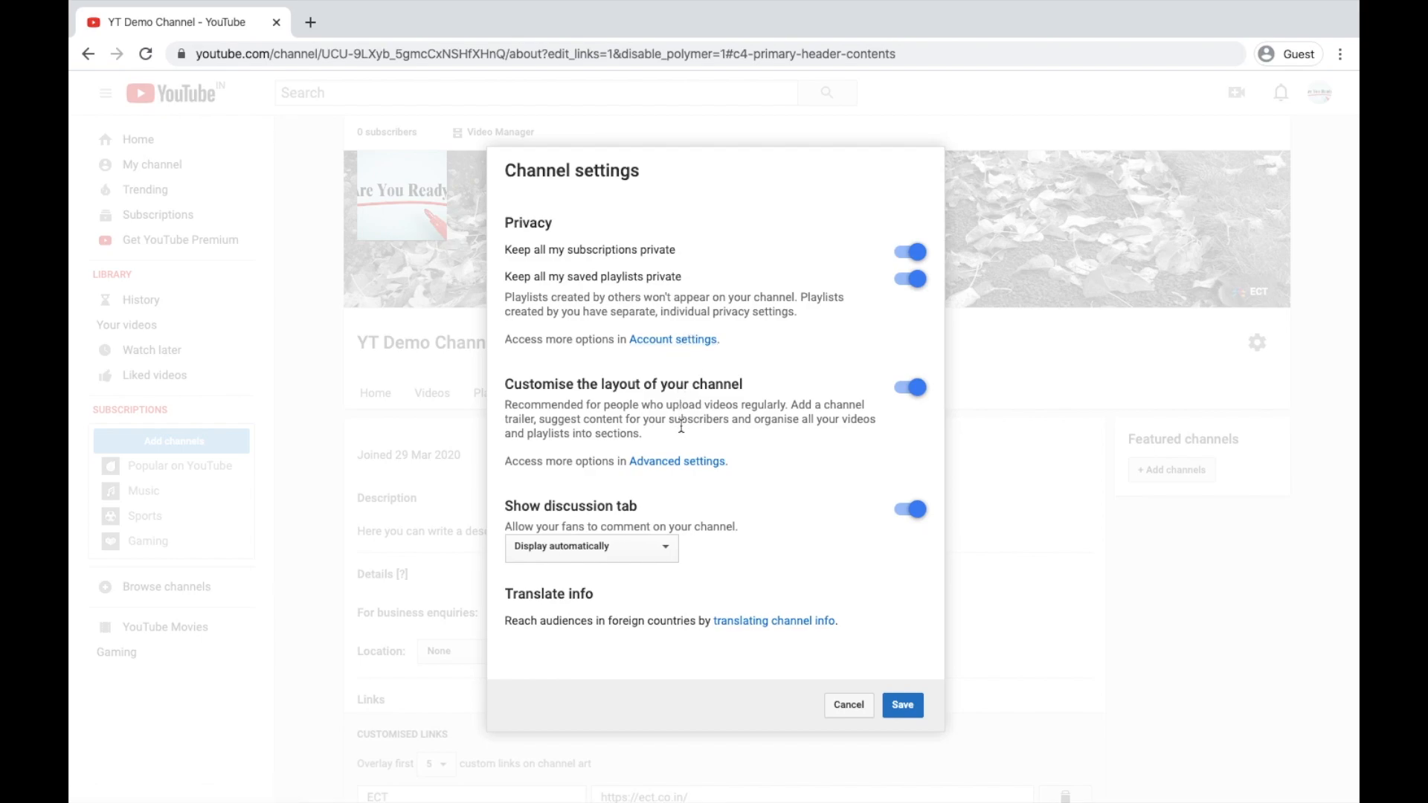
click(692, 341)
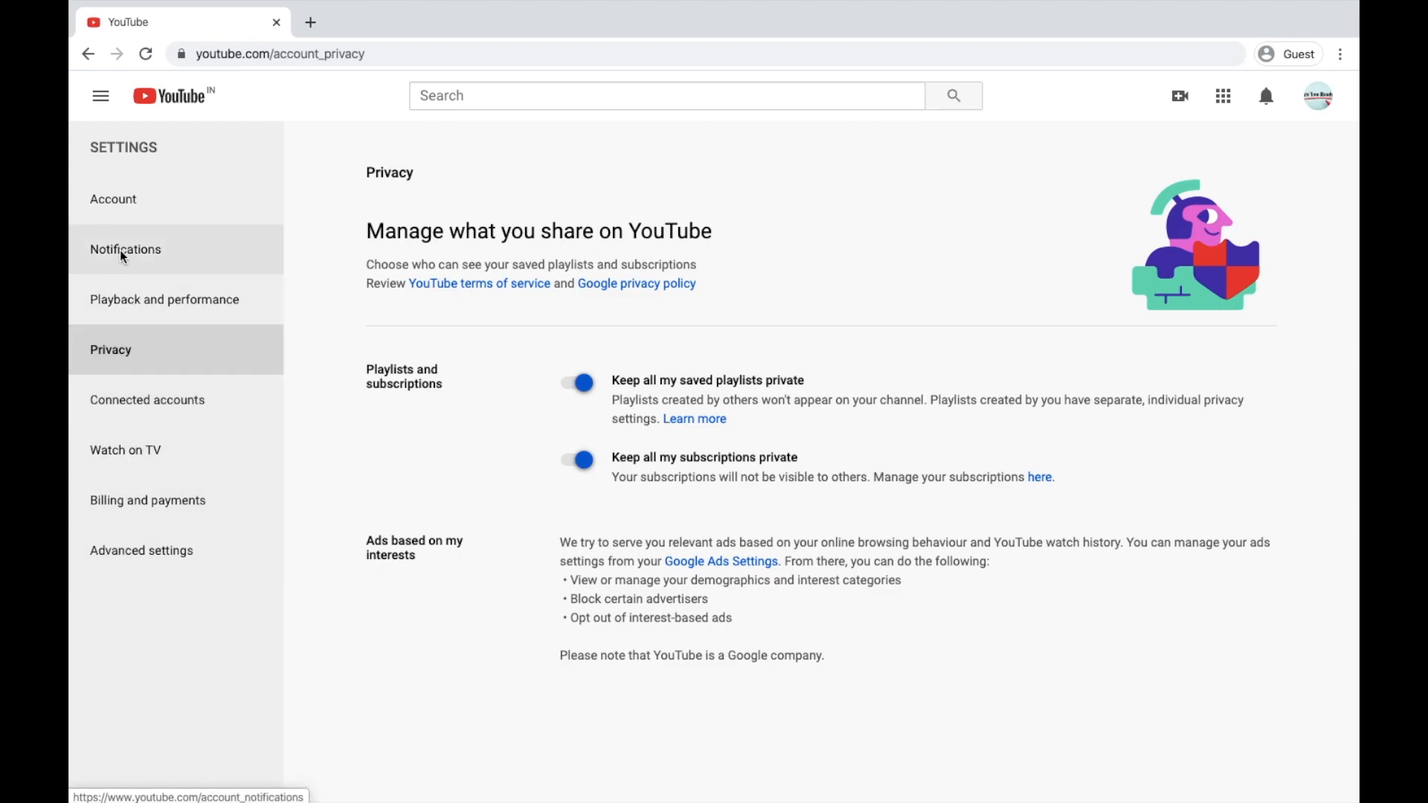
click(114, 201)
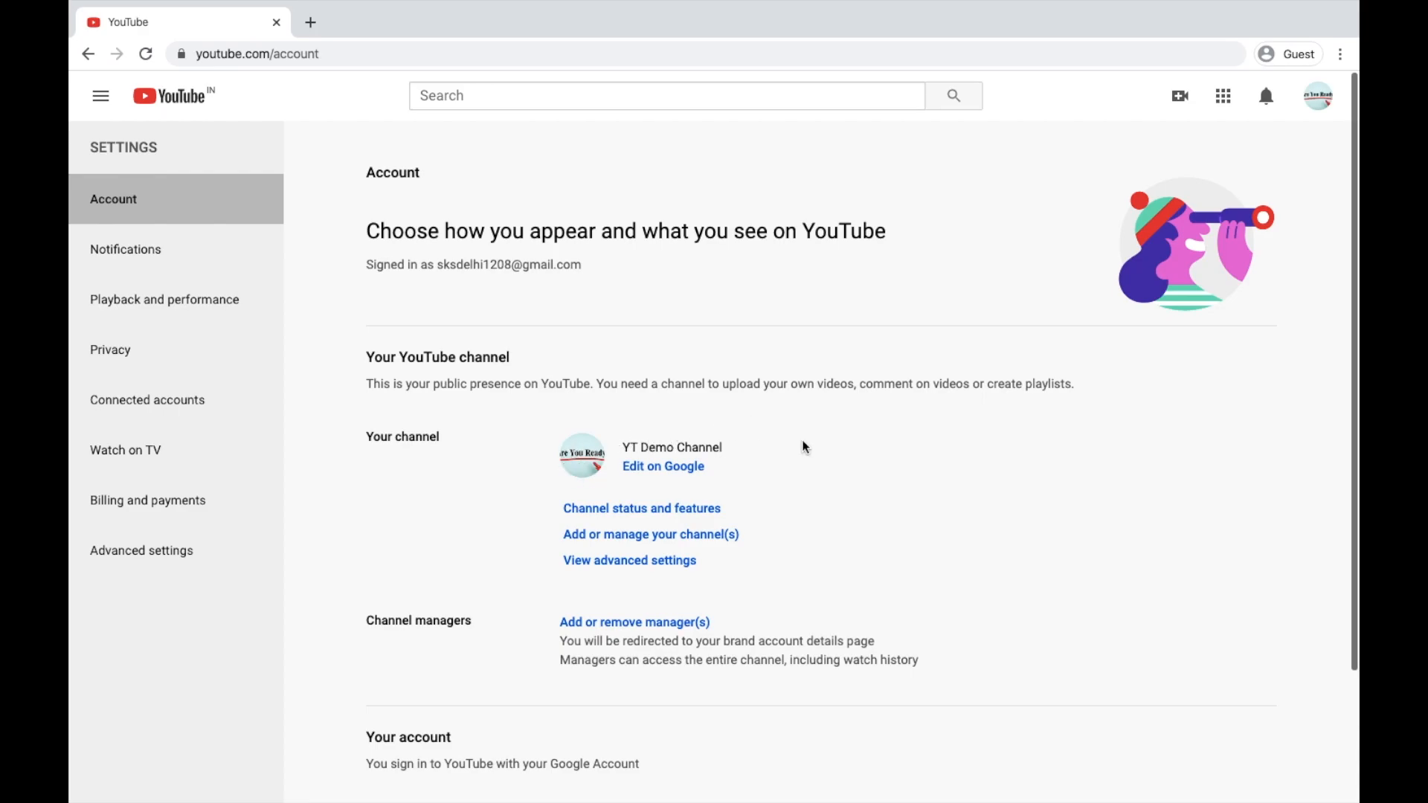
scroll(837, 520, down, 2)
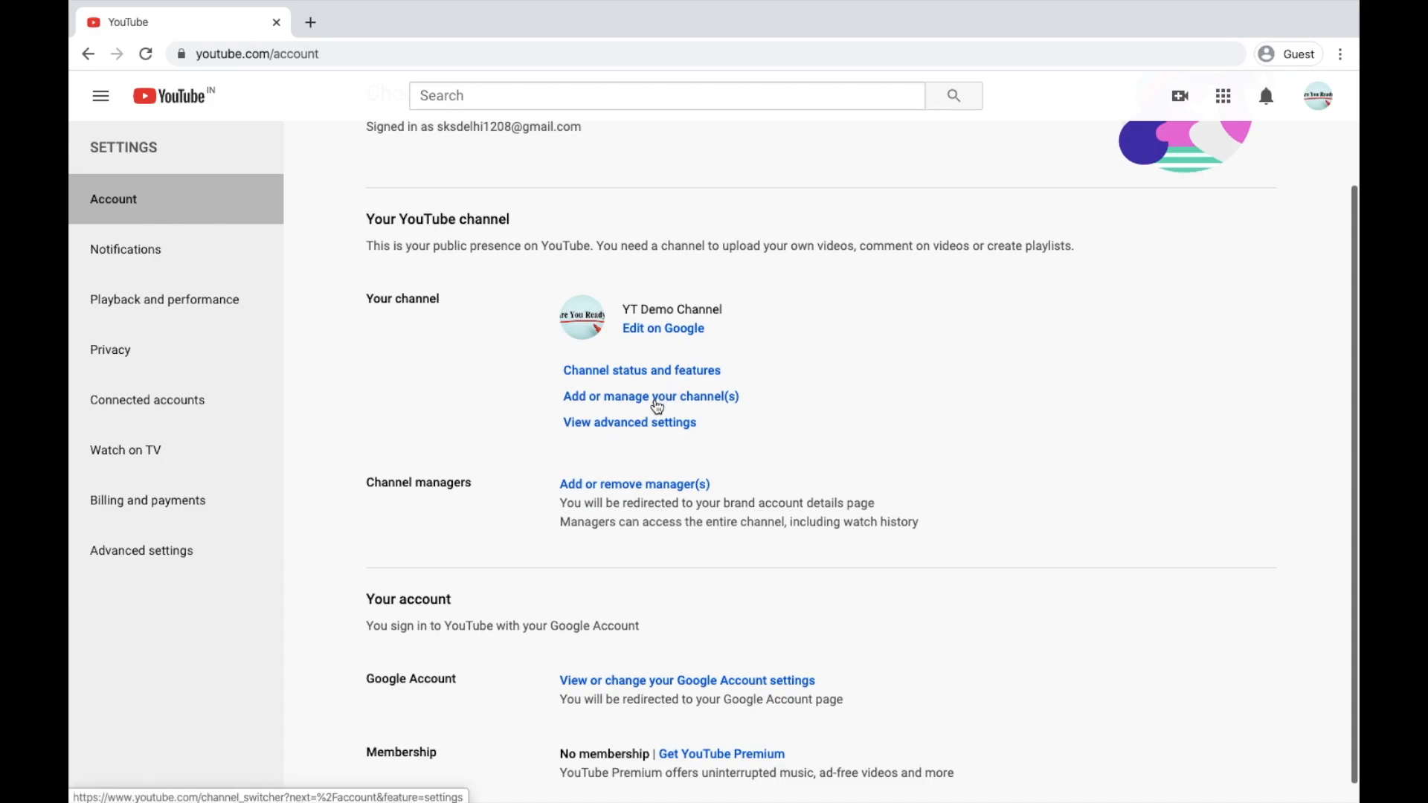
Look at the list of channels belonging to the account and return to the Account settings page
click(664, 402)
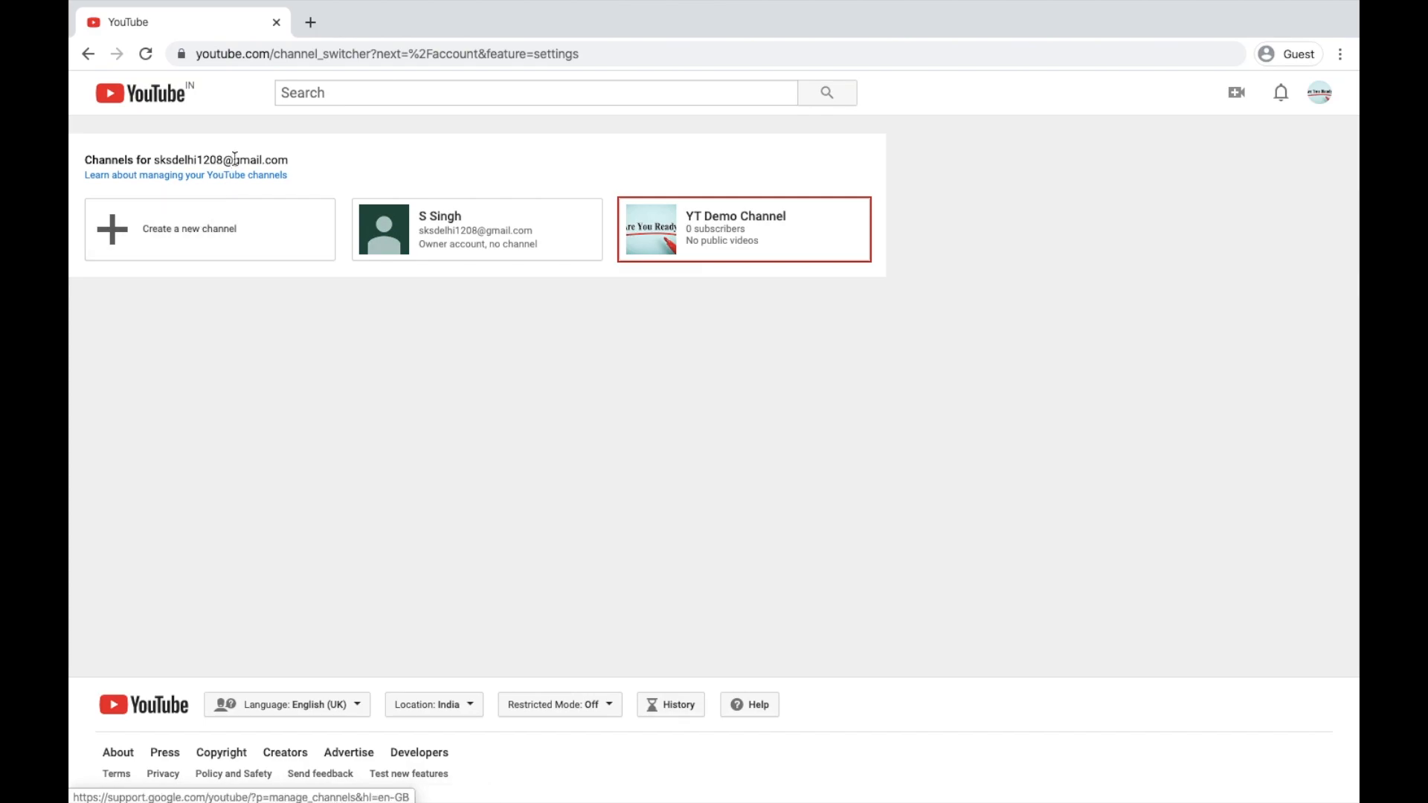
click(88, 53)
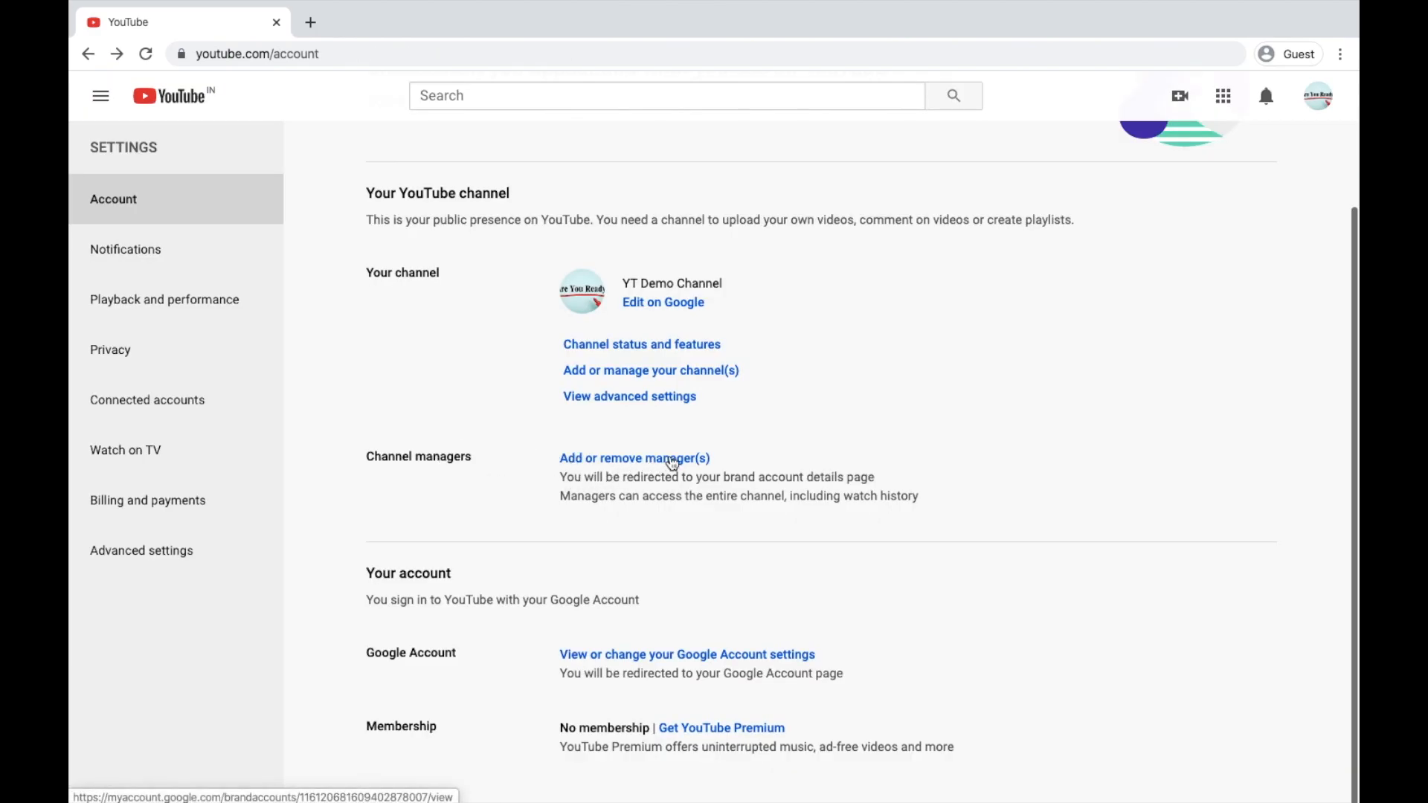
Open the channel managers' permissions, look at the roles available for new users, and cancel without inviting anyone
click(673, 461)
click(909, 330)
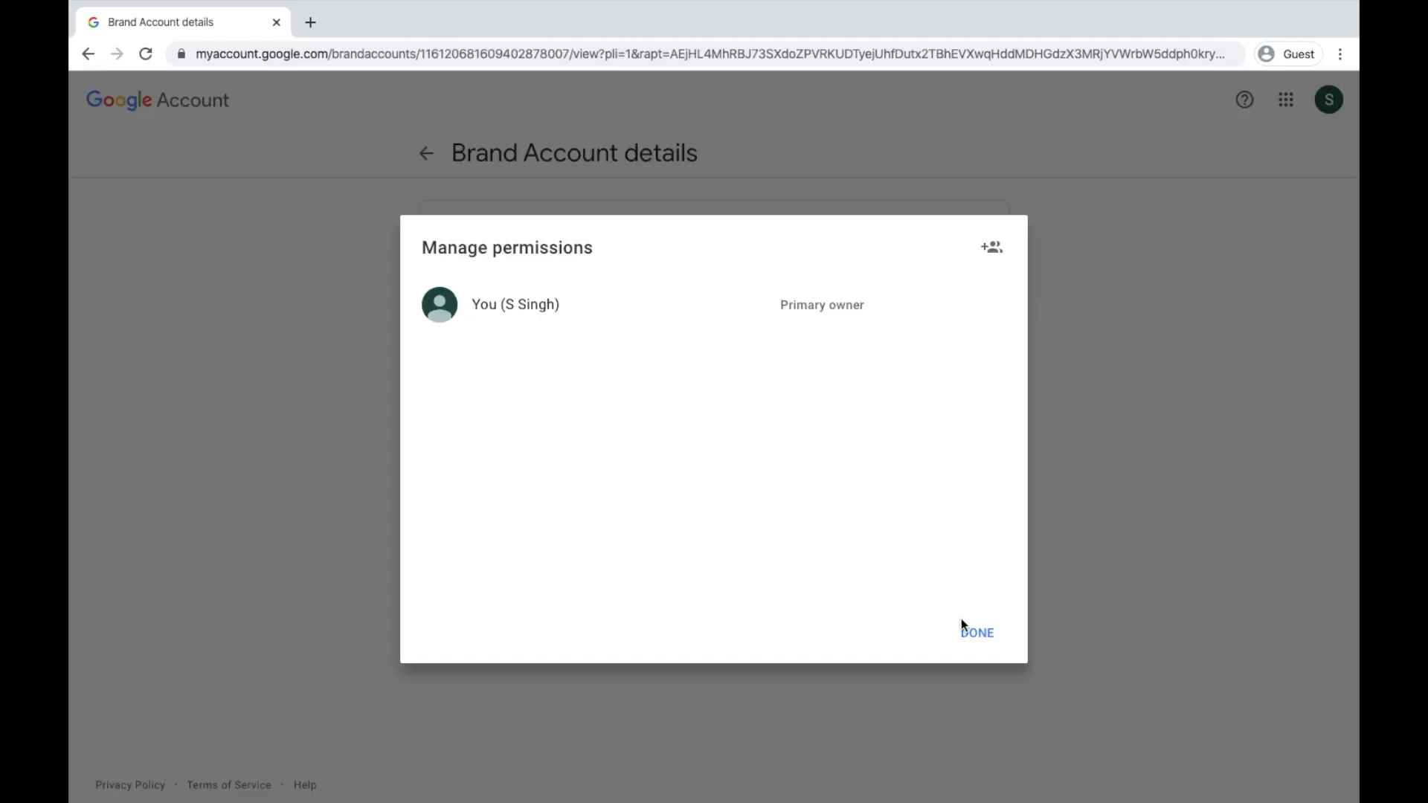
click(996, 253)
click(596, 488)
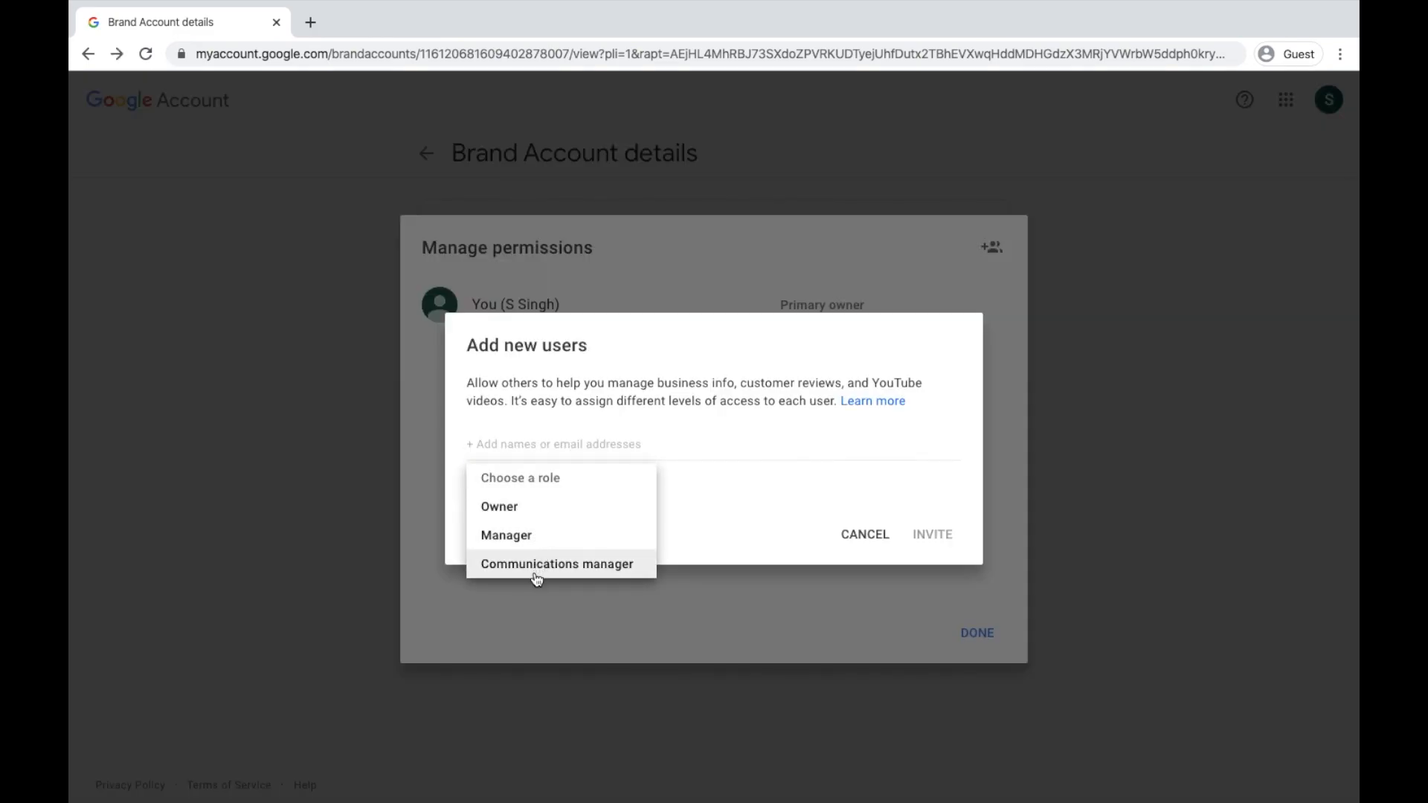
click(555, 487)
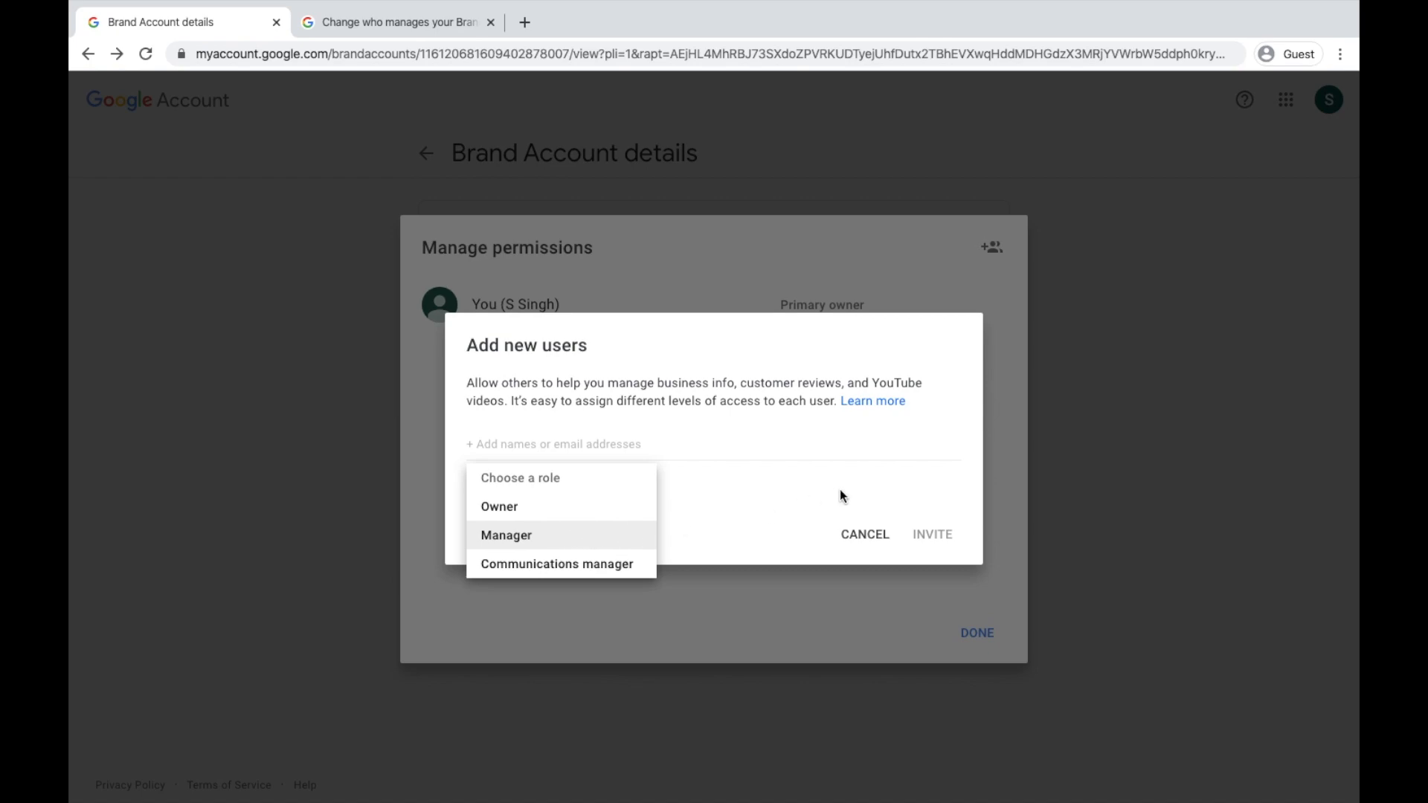
click(708, 513)
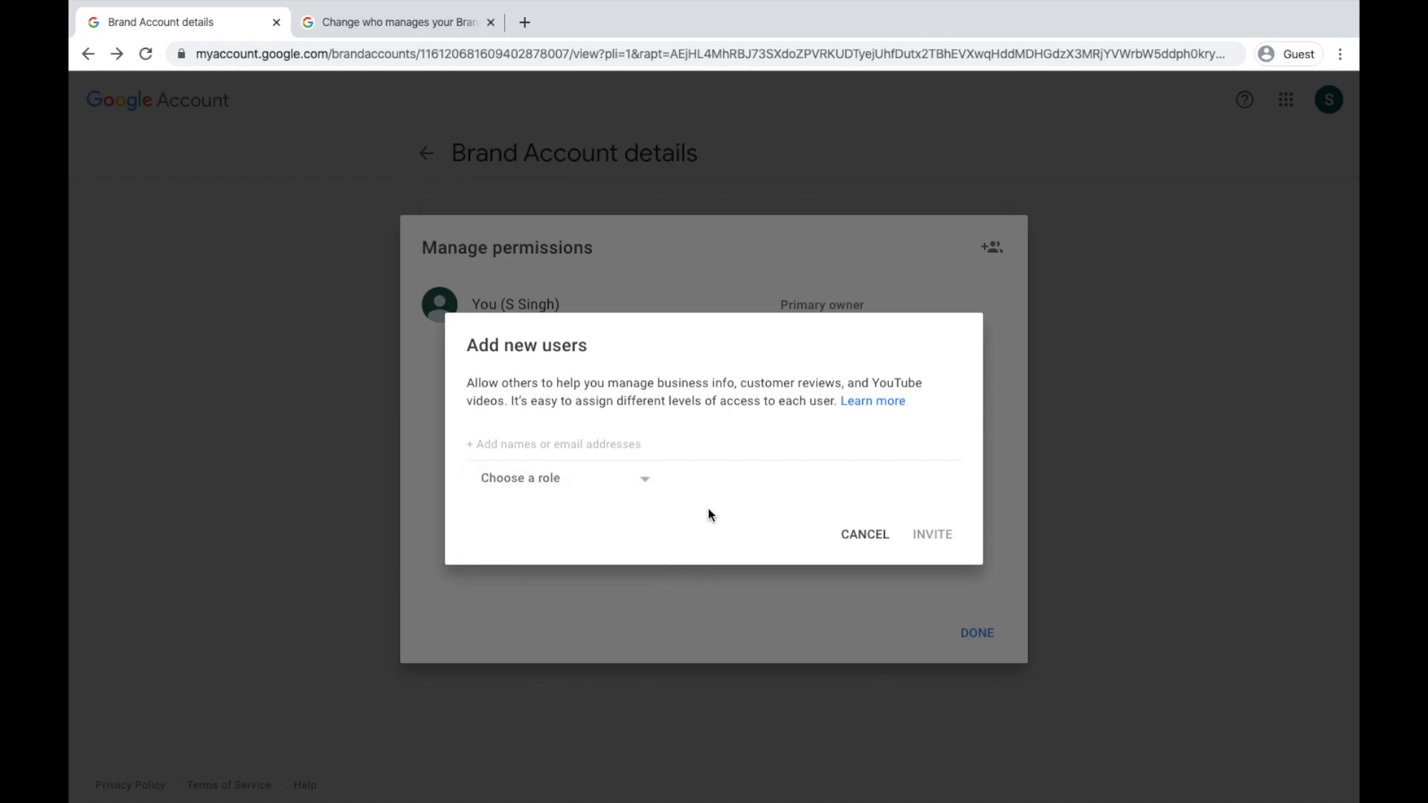
click(867, 536)
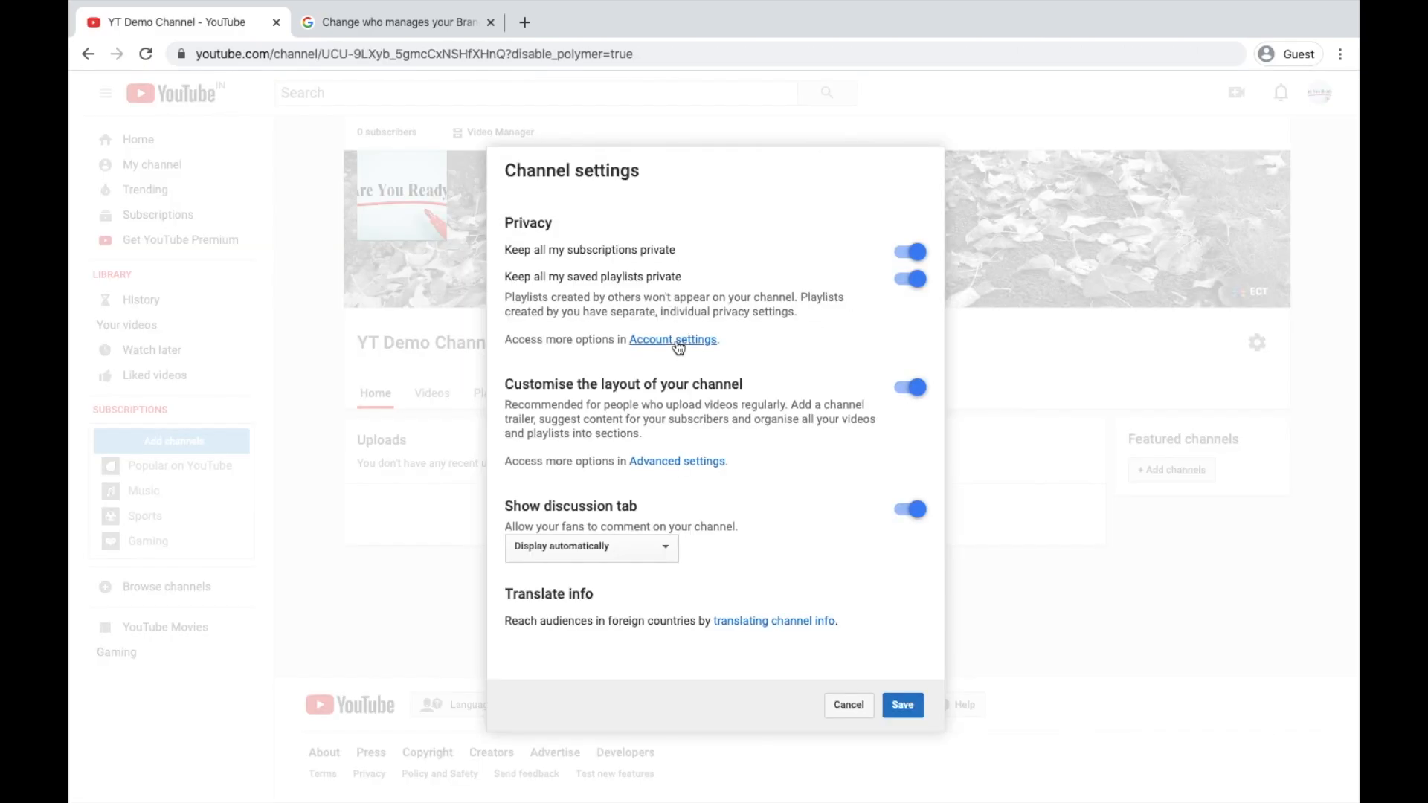
From the channel settings, open the advanced settings, review their options and look at the AdWords account linking instructions without linking an account
click(682, 463)
scroll(687, 474, down, 2)
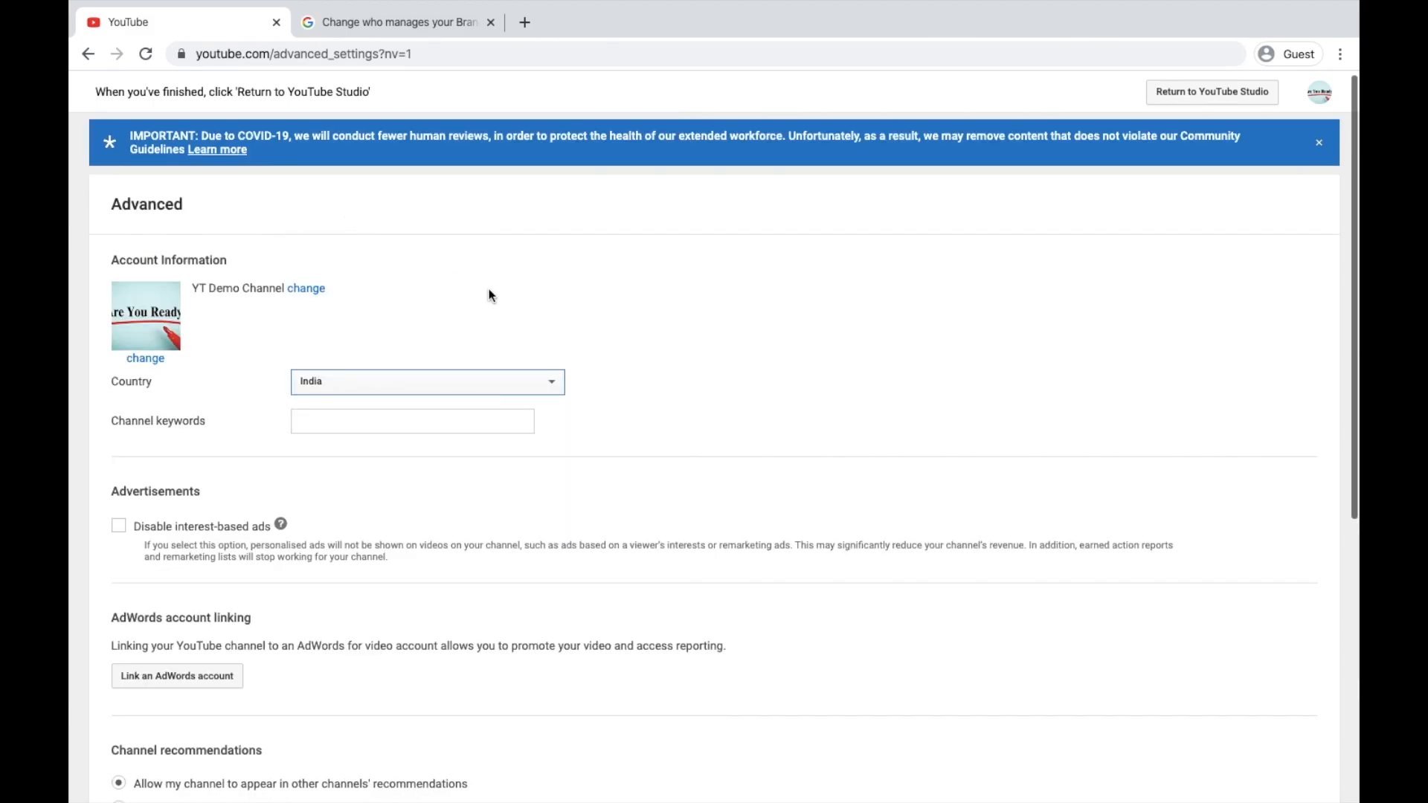
scroll(341, 428, down, 1)
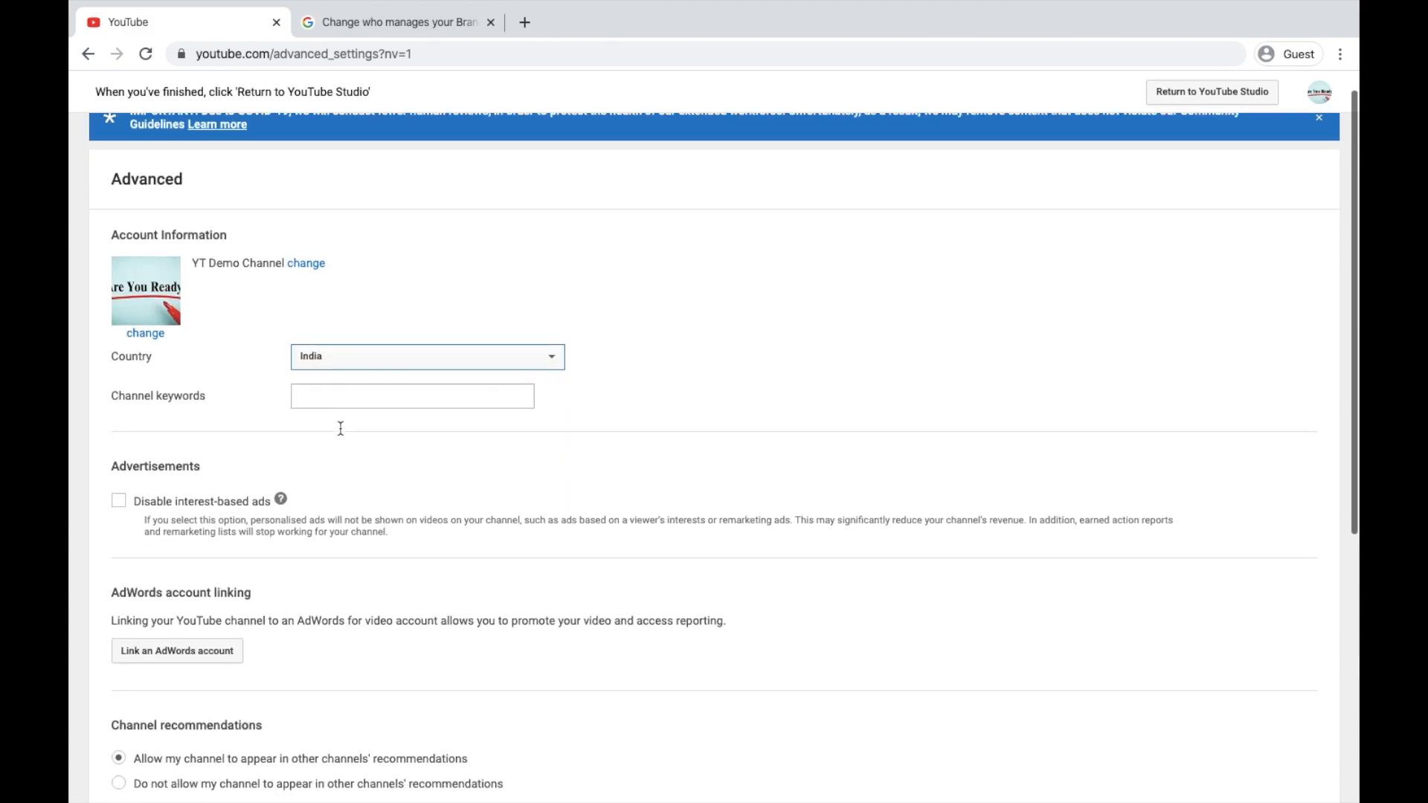
scroll(340, 429, down, 3)
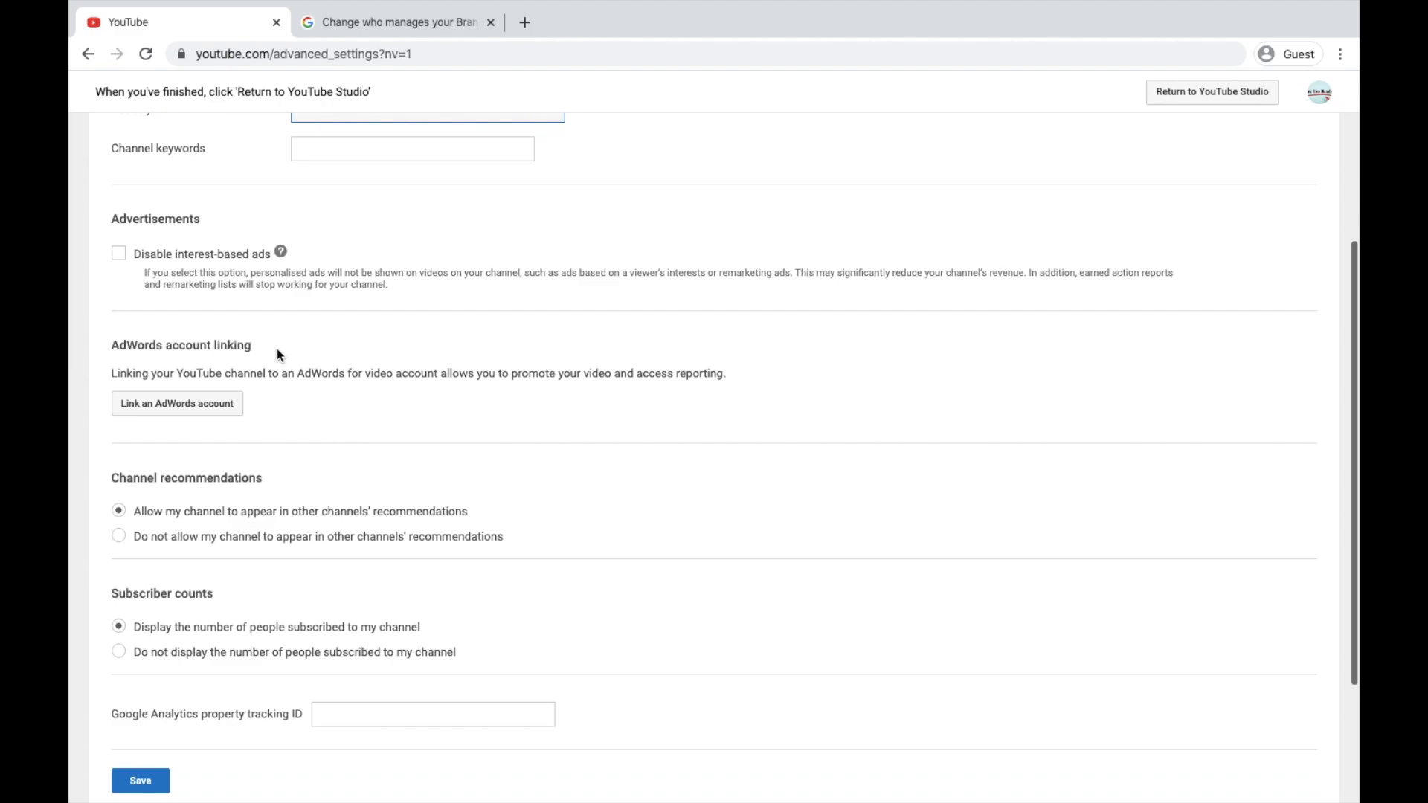
click(201, 403)
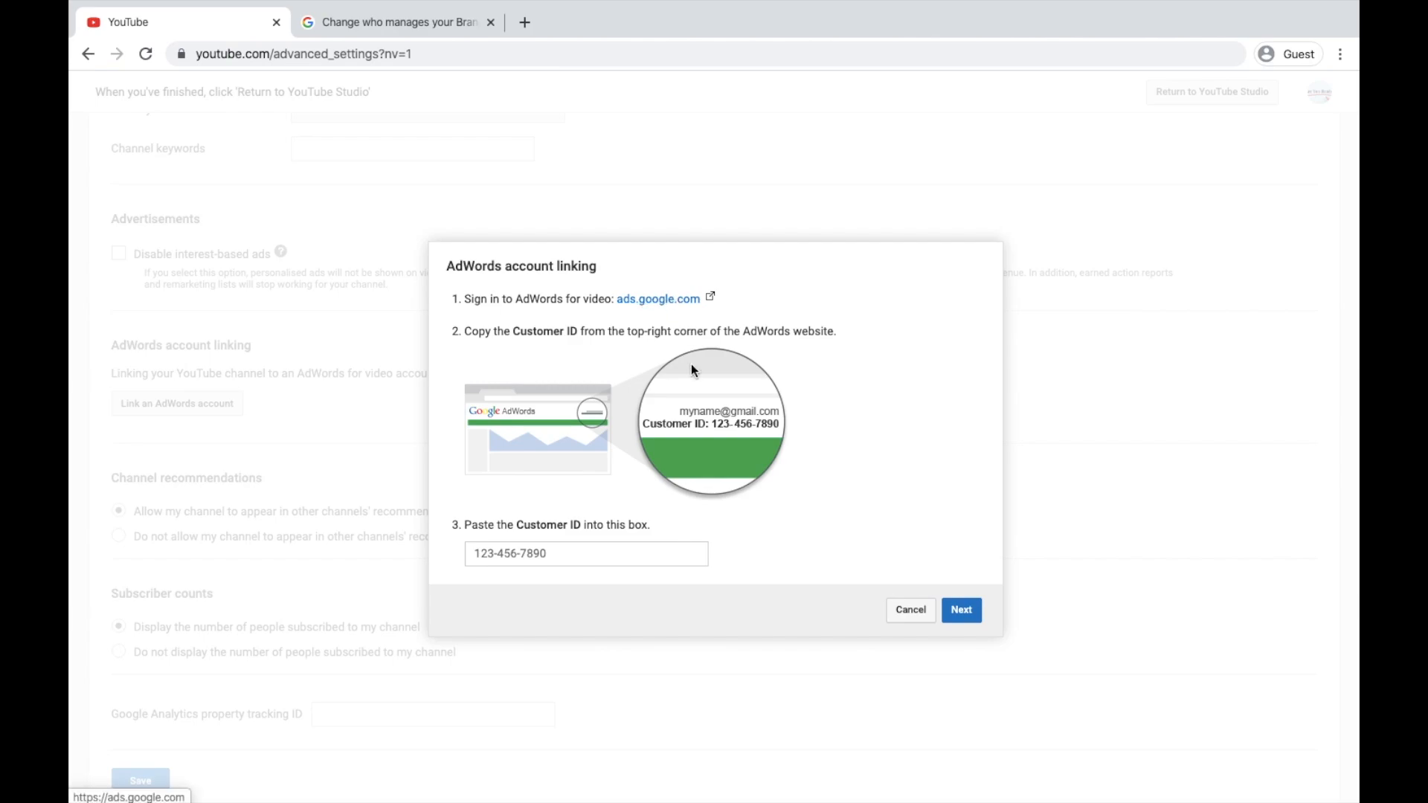
click(902, 613)
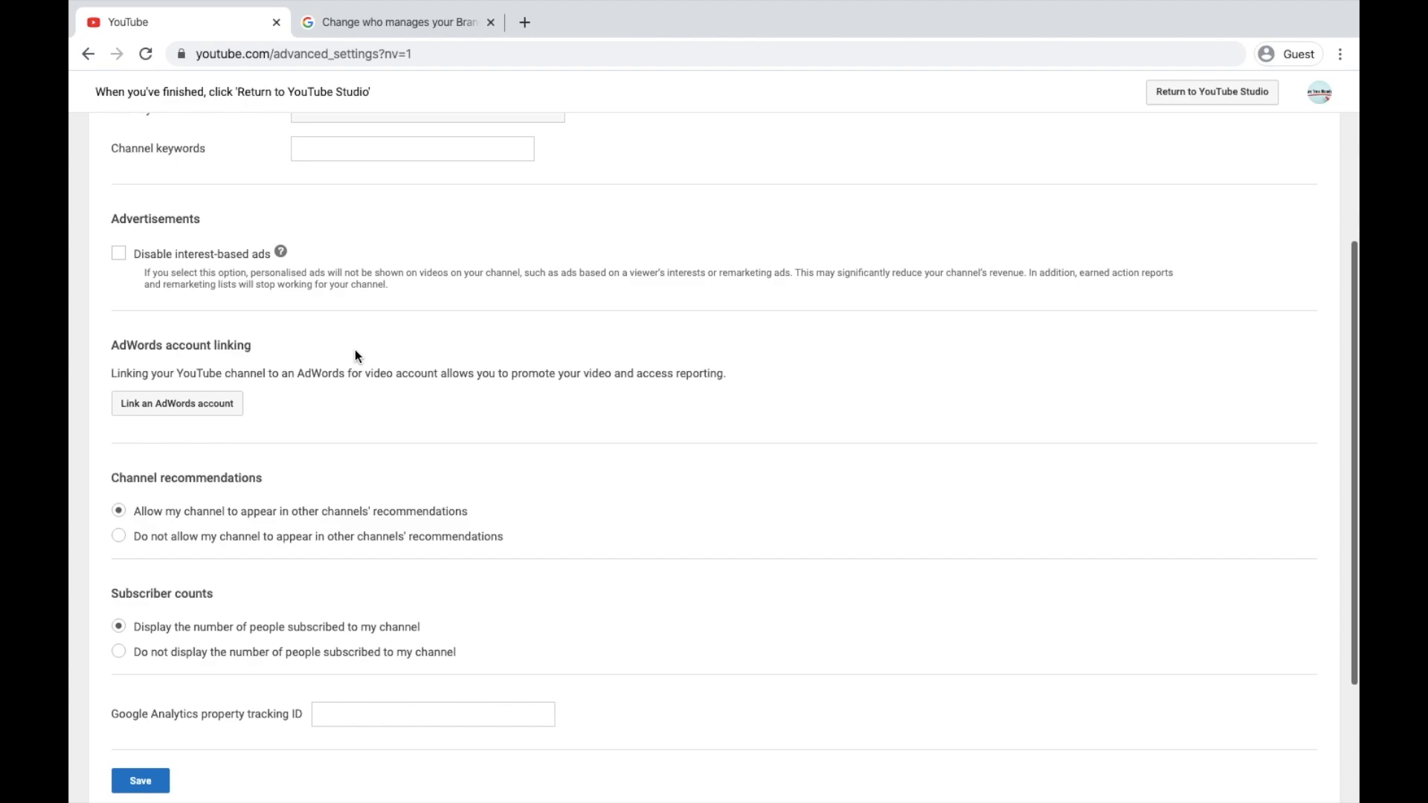
Review the channel recommendation and subscriber count options, leave the Google Analytics property tracking ID blank and save the advanced settings
scroll(381, 540, down, 2)
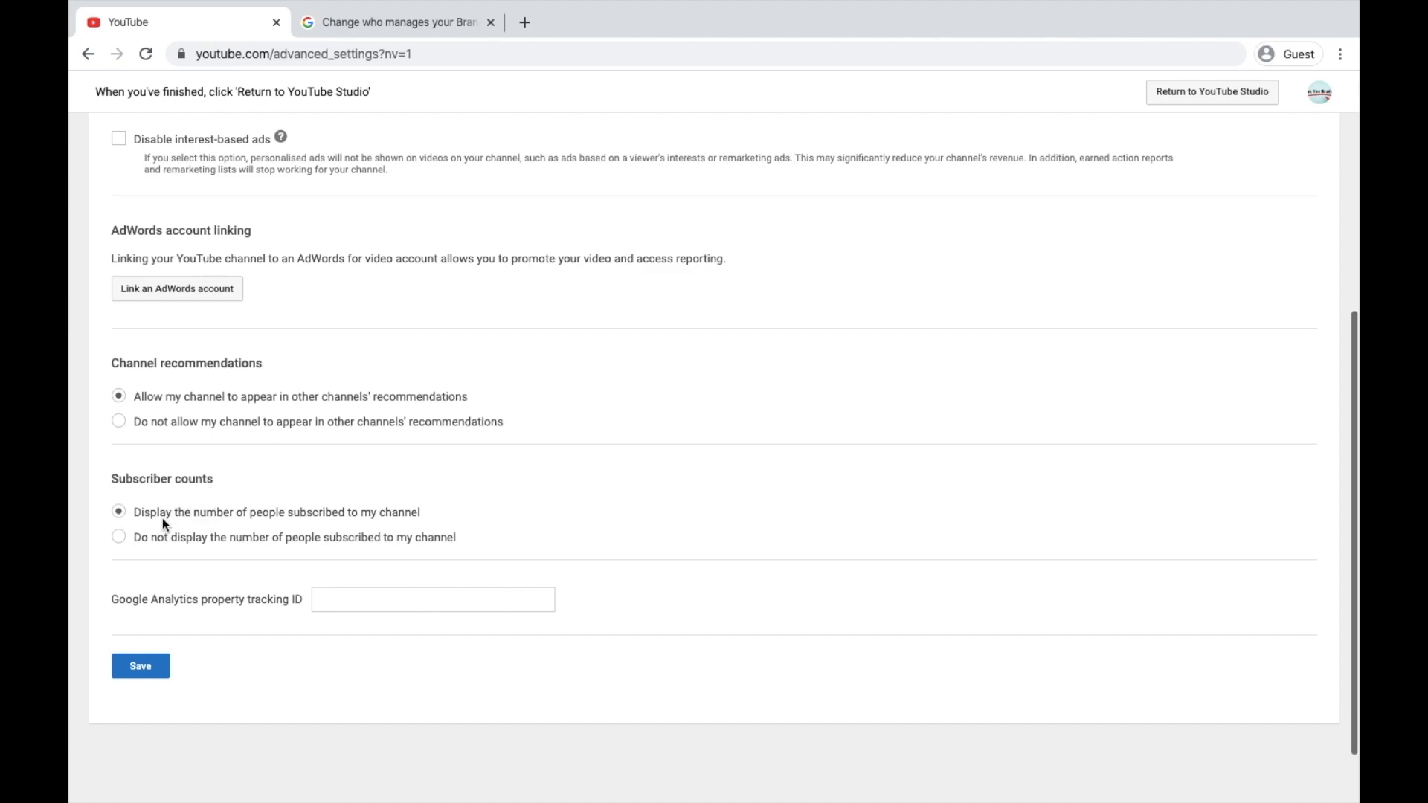
click(332, 597)
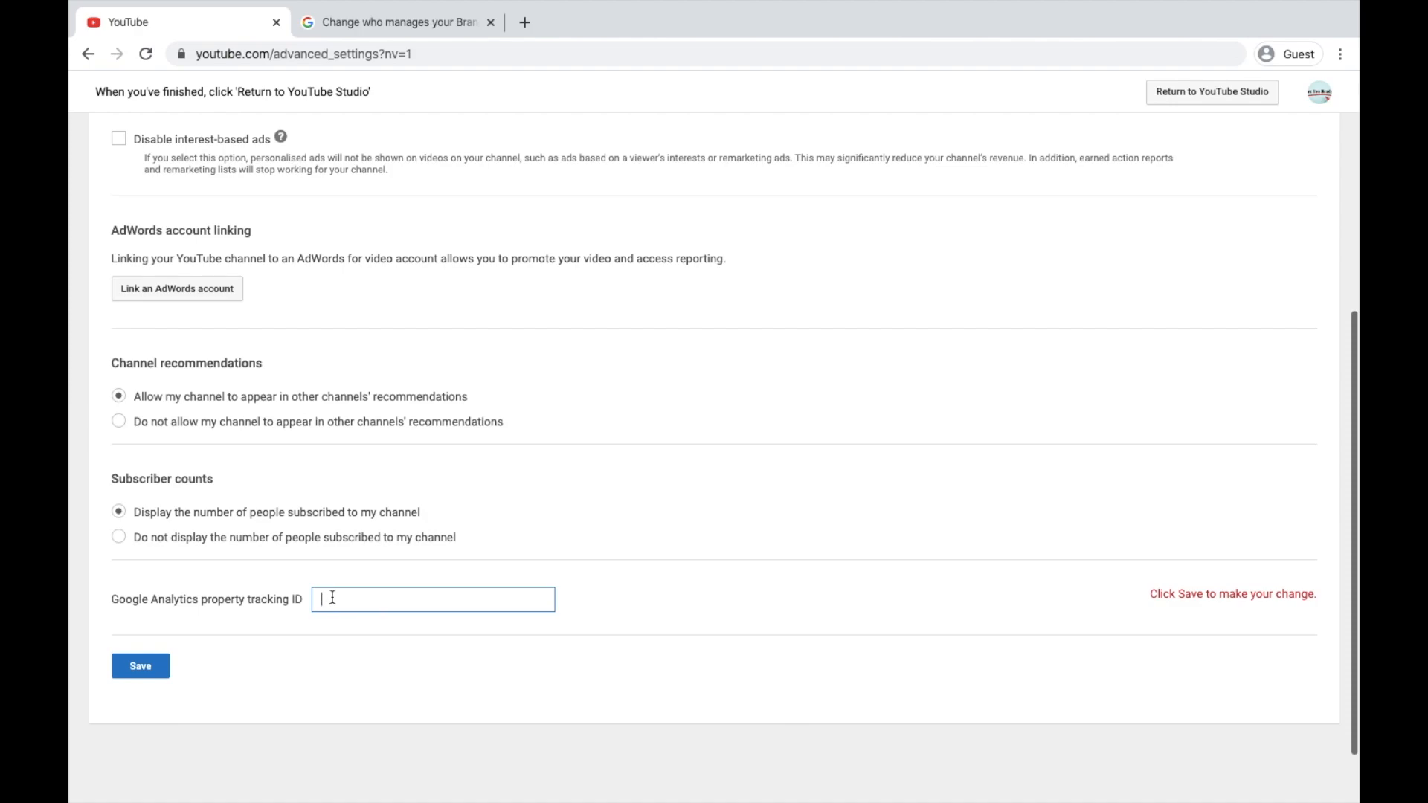
click(140, 666)
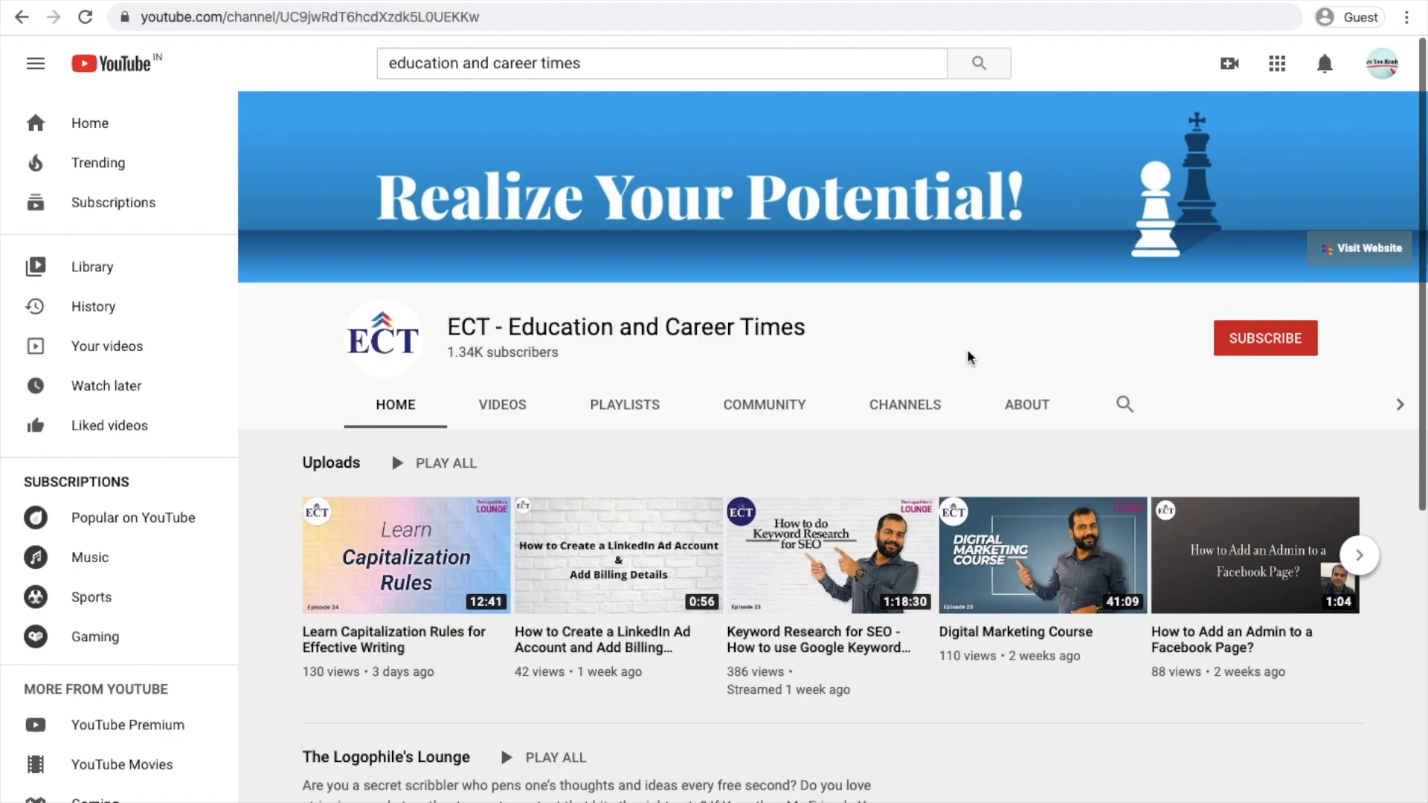
Subscribe to the ECT - Education and Career Times channel and turn on all of its notifications
click(1281, 344)
click(1300, 344)
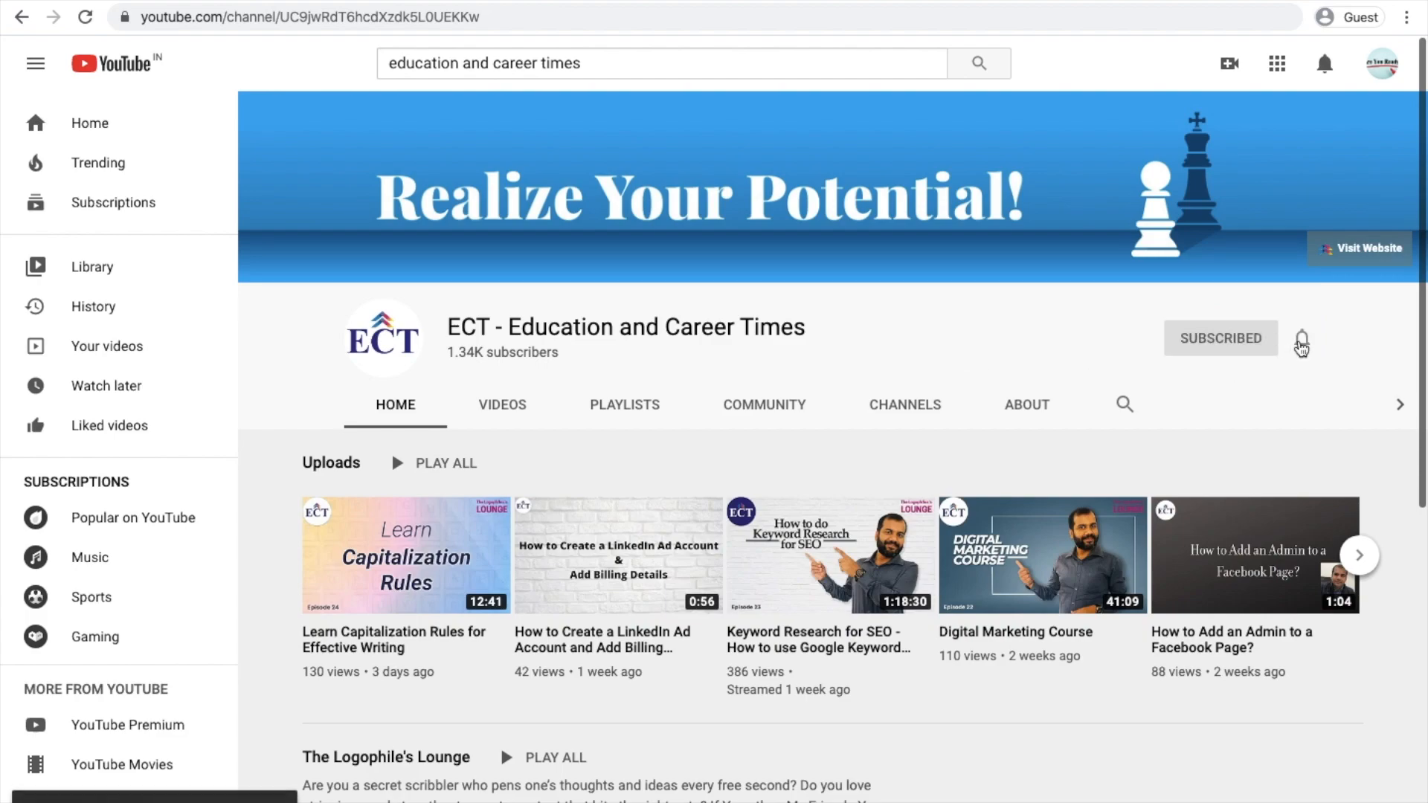
click(1220, 381)
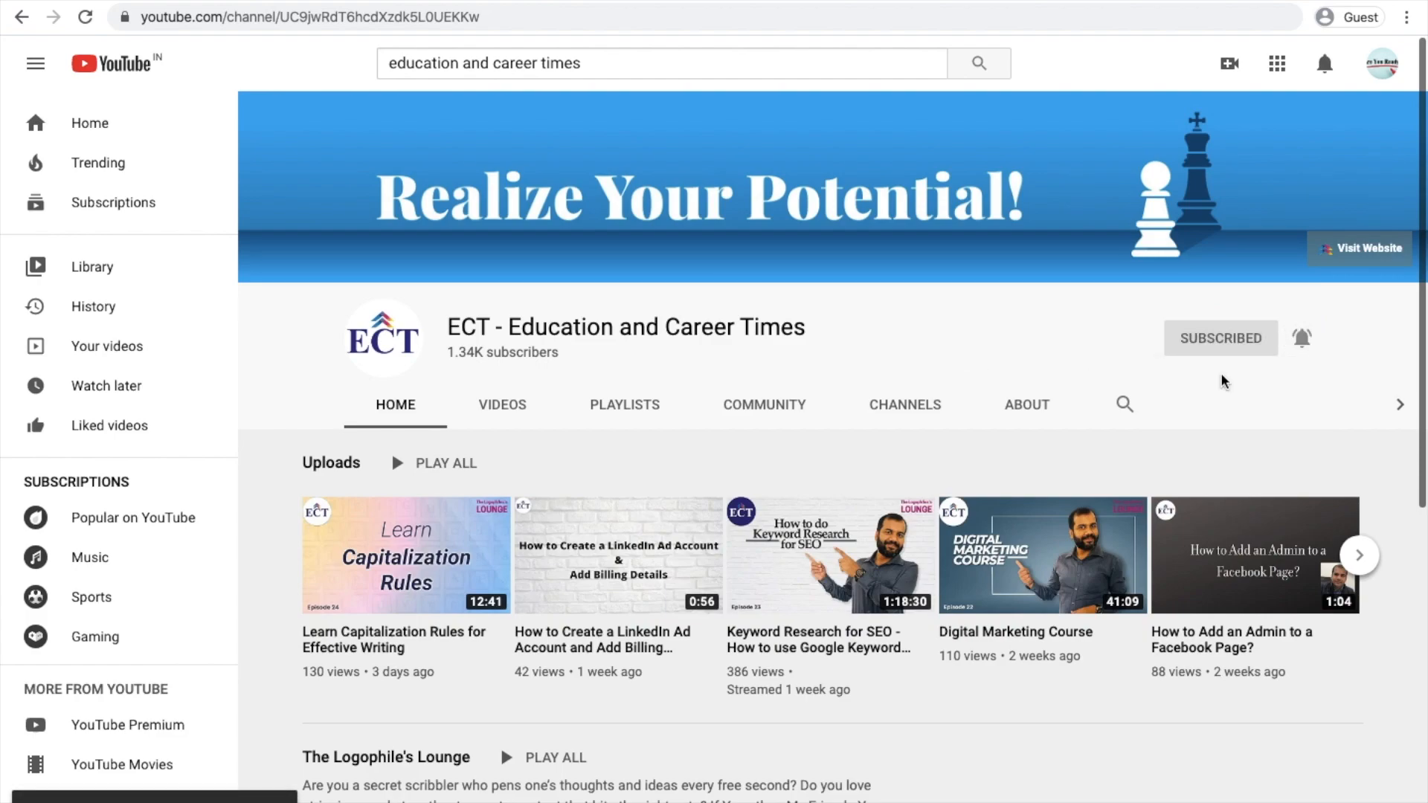